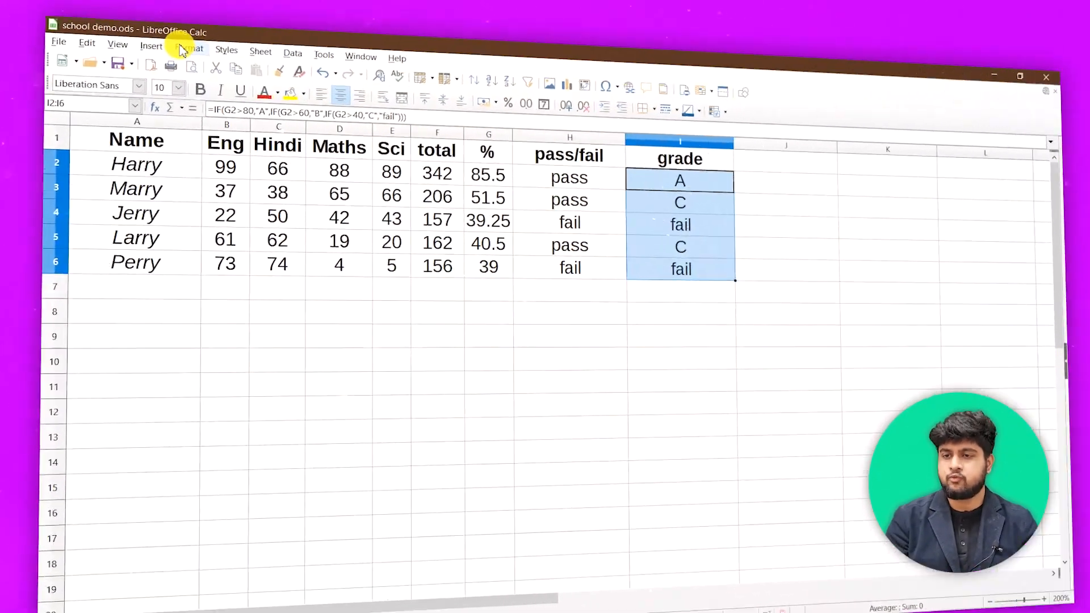
Start a new cell-value conditional formatting rule for the grade cells I2:I6.
click(187, 49)
mouse_move(242, 278)
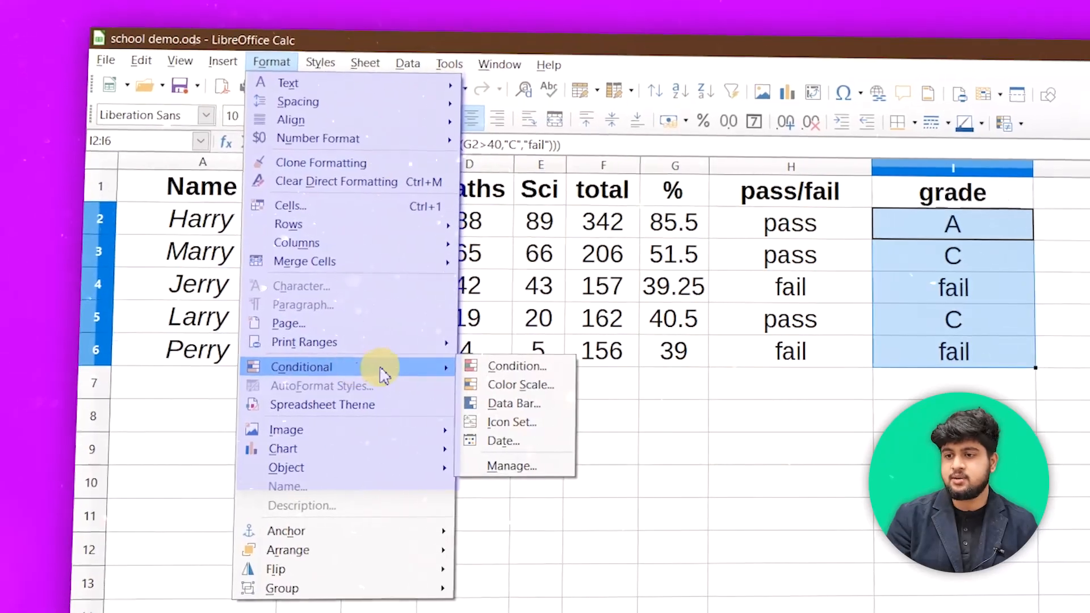
click(494, 364)
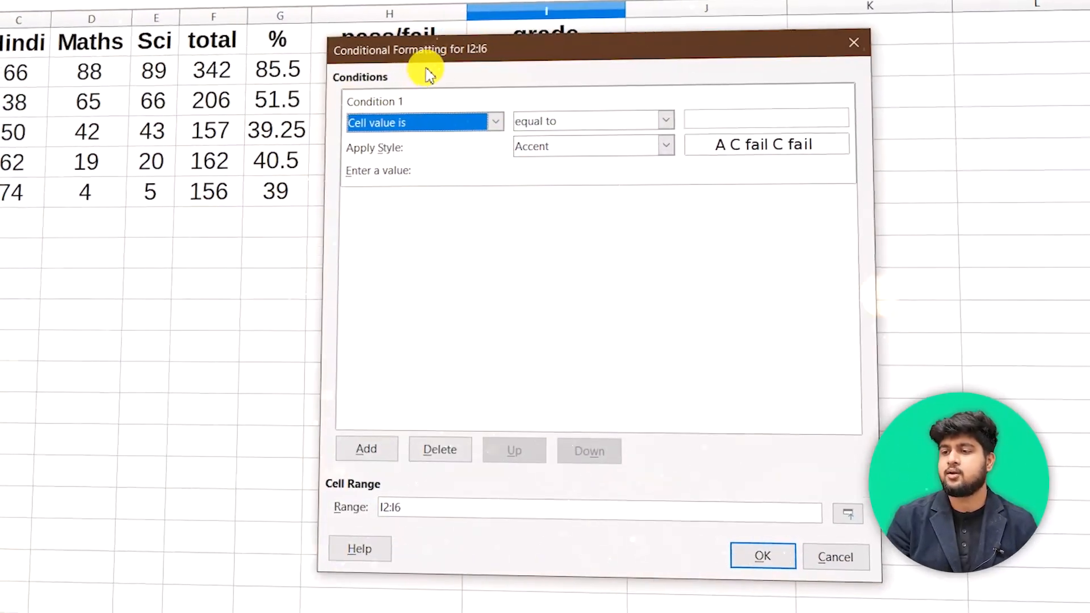
drag(417, 57, 309, 73)
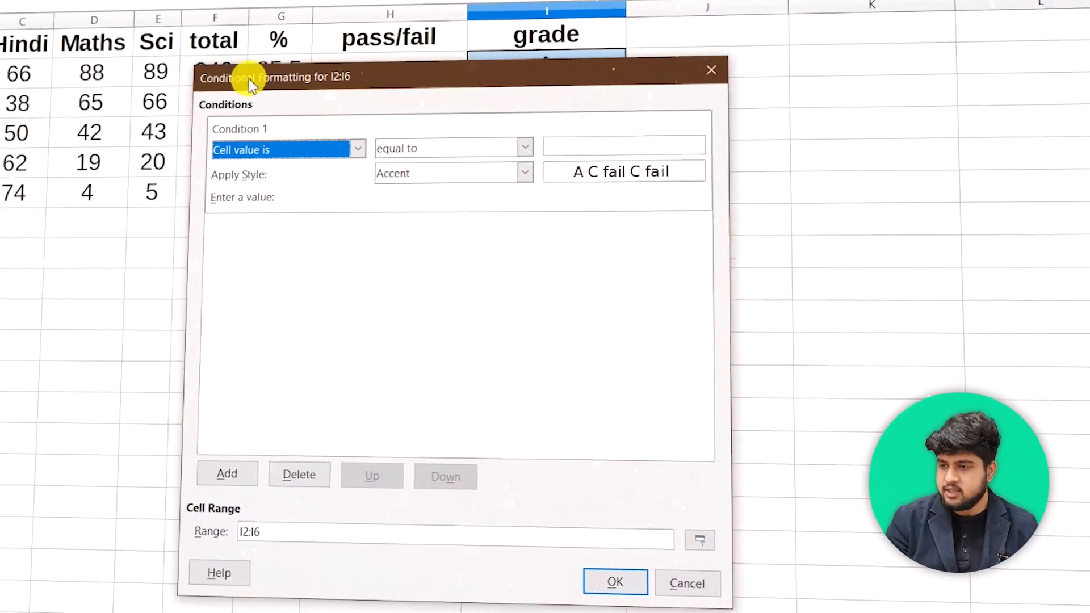
drag(348, 76, 275, 29)
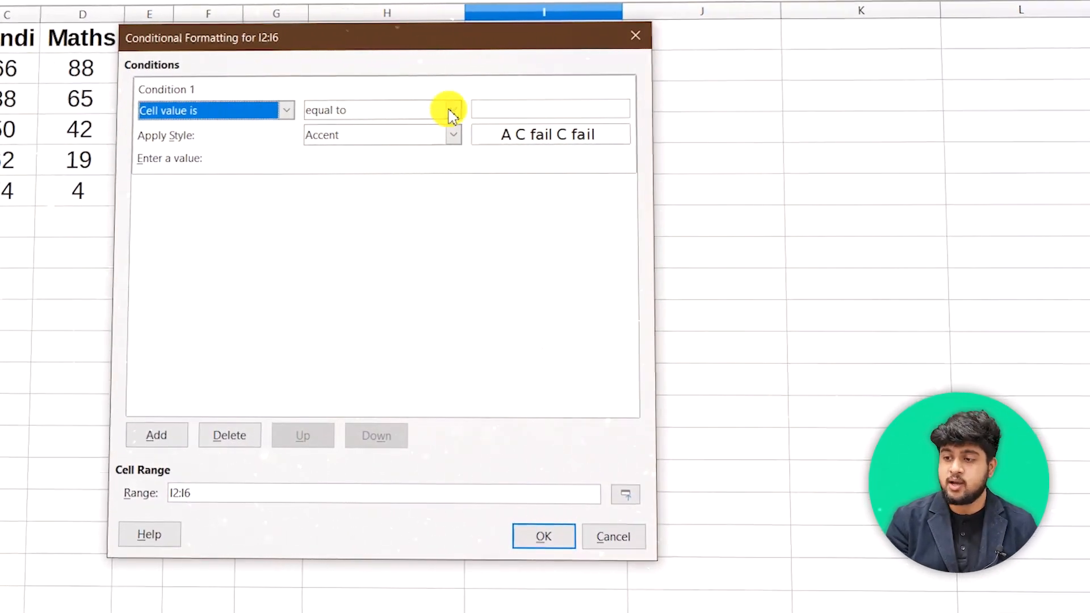
Define the first condition as cell value equal to "a" with the Good style.
click(452, 110)
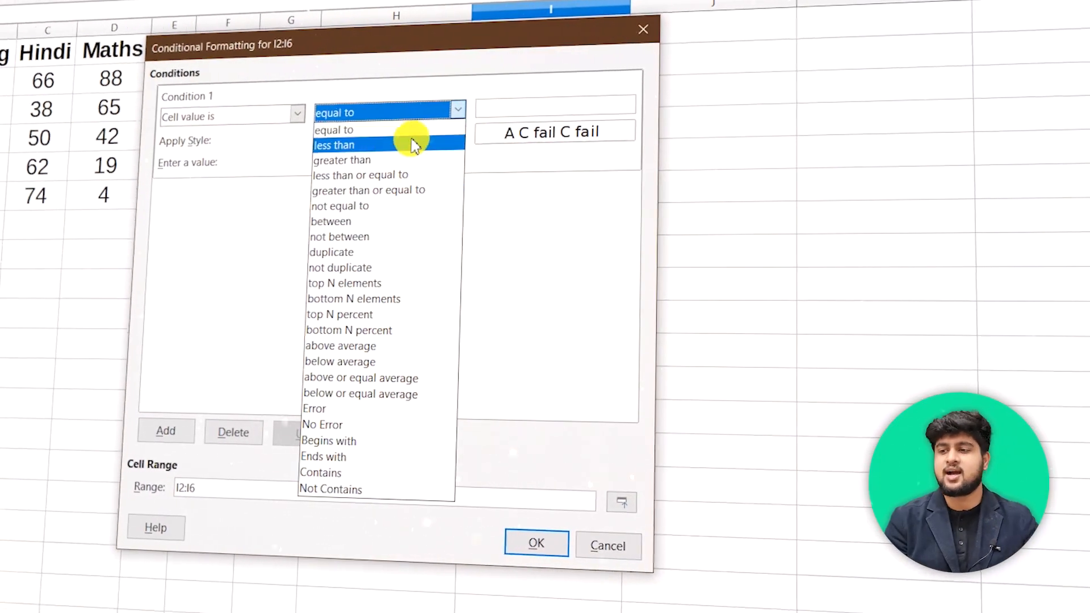
click(243, 206)
click(420, 116)
click(423, 128)
click(525, 110)
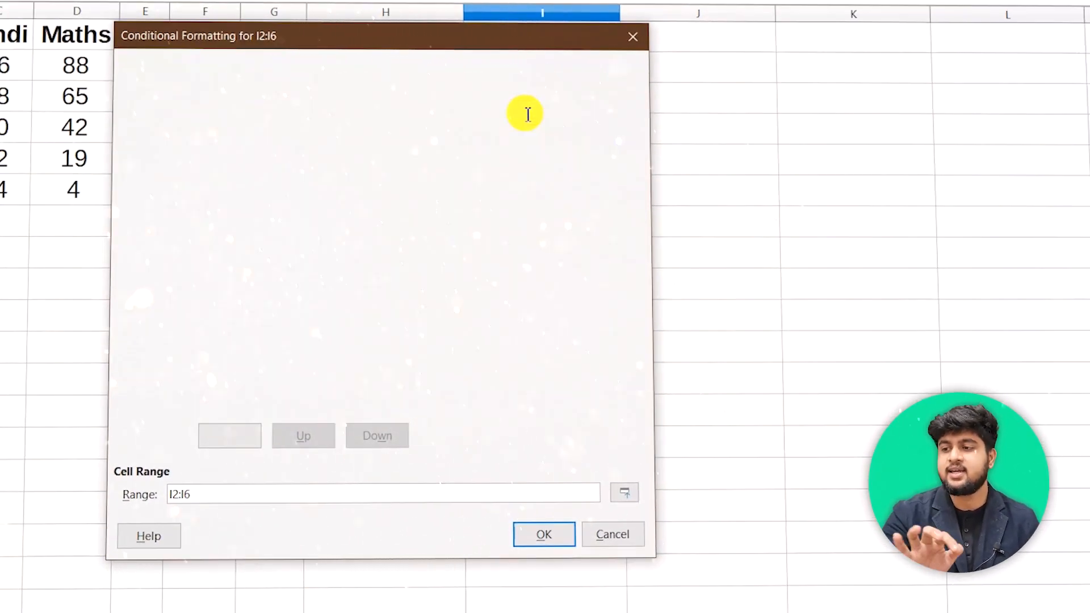
text(a)
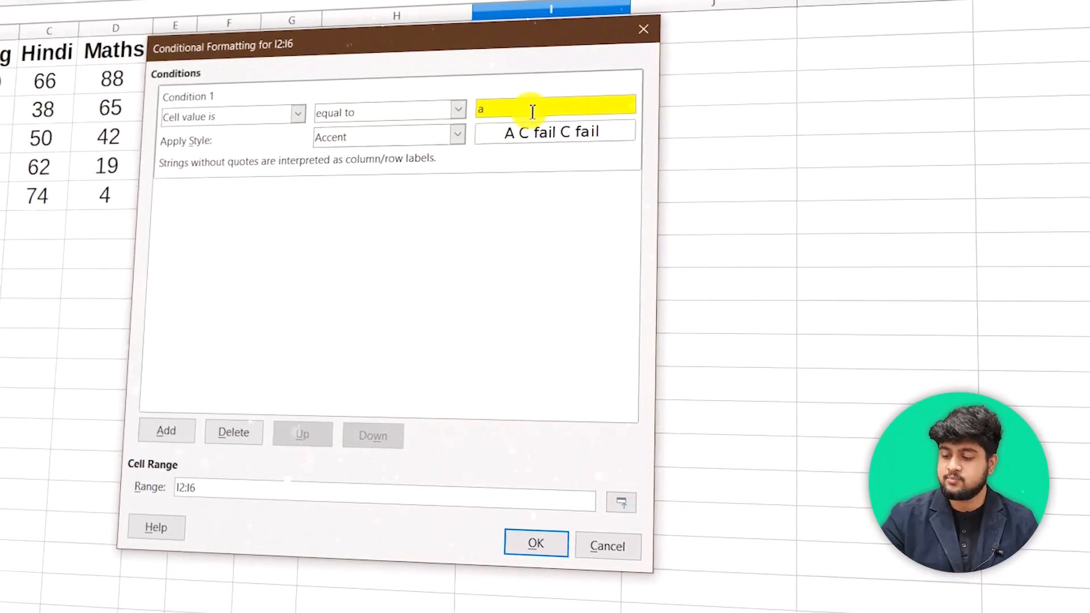
key(BackSpace)
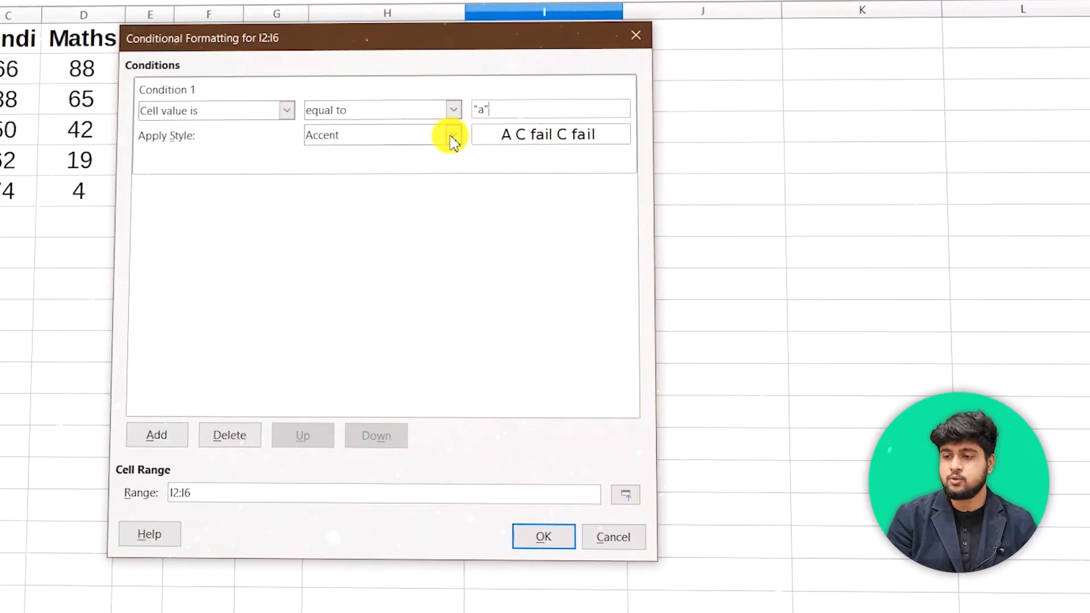
click(453, 141)
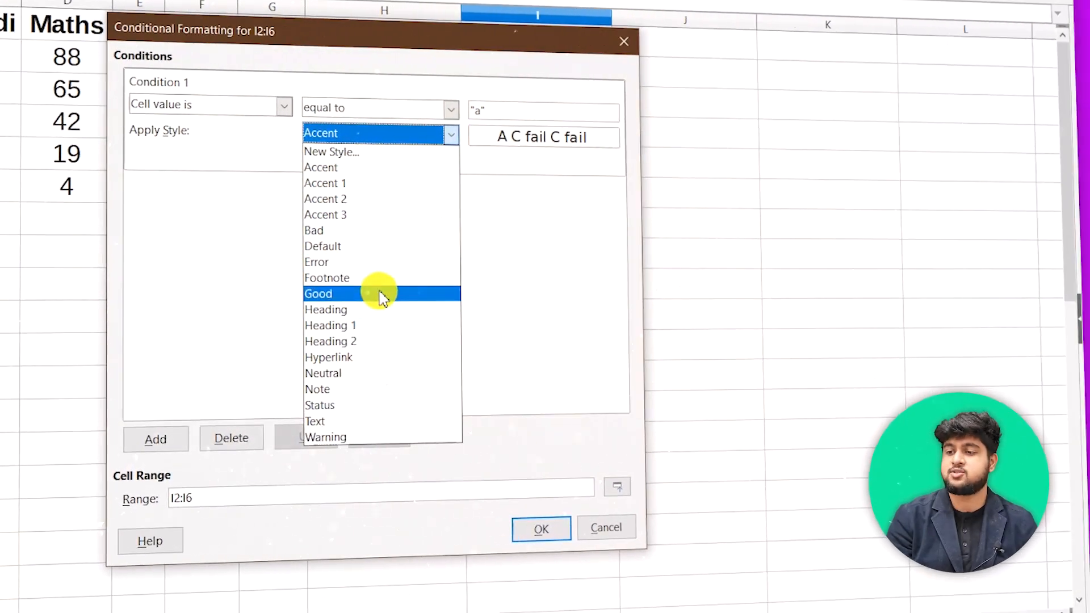
click(379, 294)
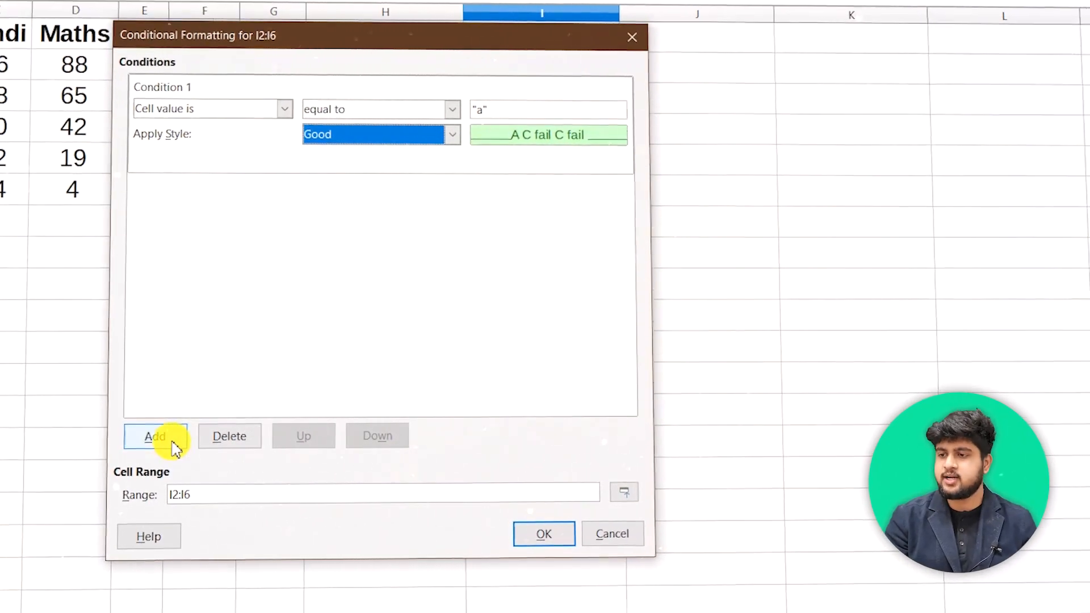
Add a second condition for cell value equal to "b" with the Neutral style.
click(172, 441)
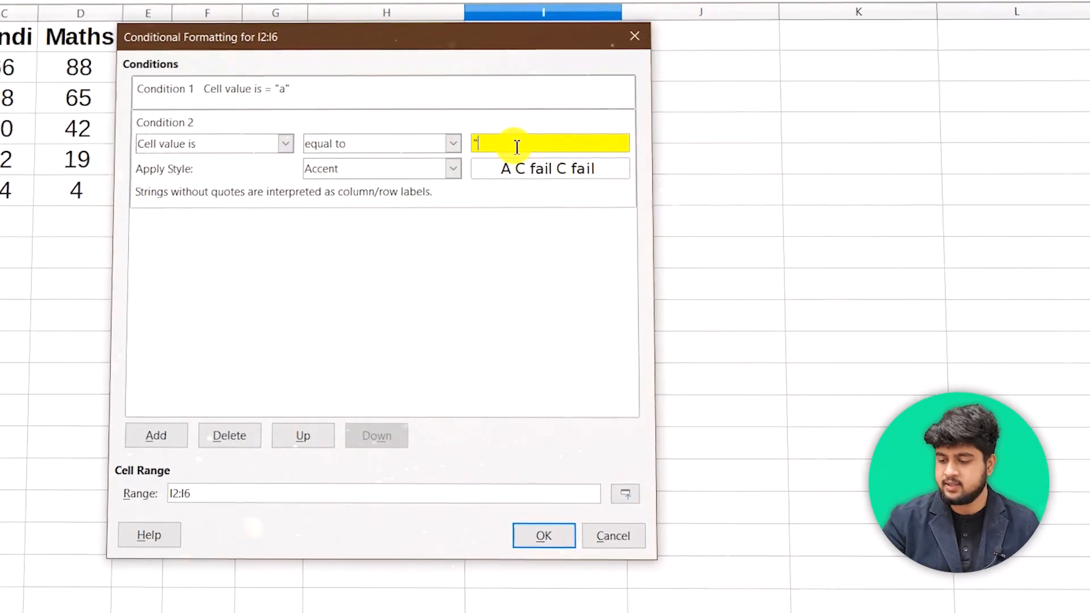
click(450, 168)
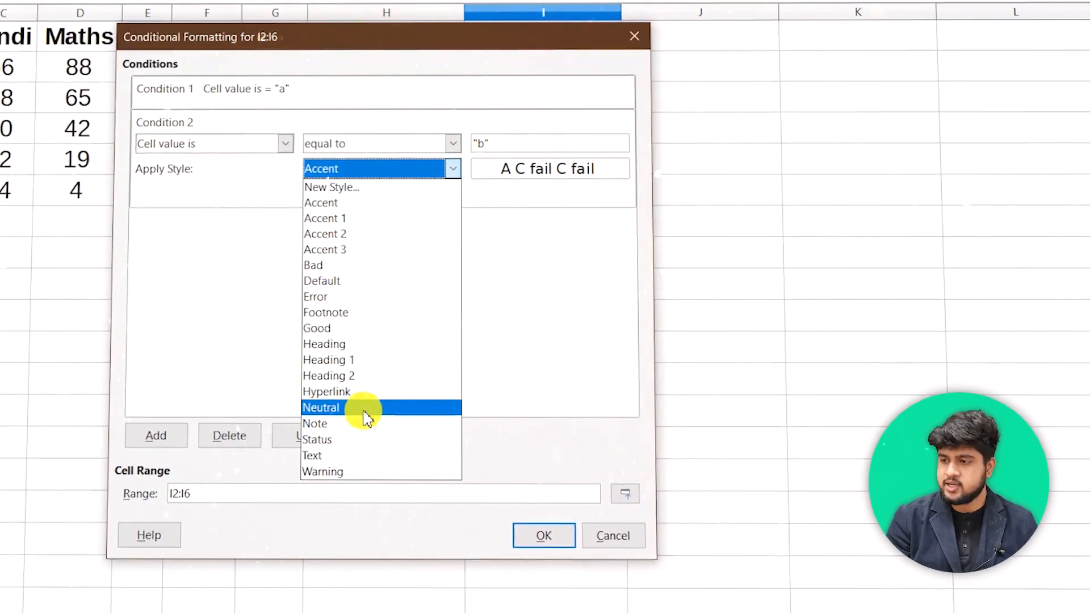
click(363, 408)
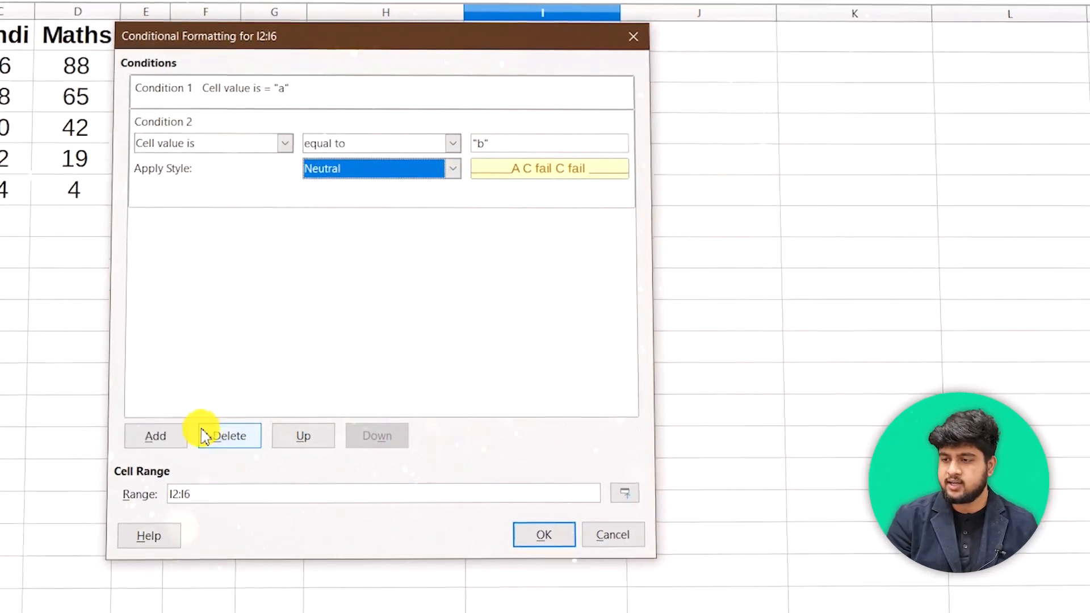
Add a third condition for cell value equal to "c" with the Error style and apply the conditional formatting.
click(165, 436)
click(452, 181)
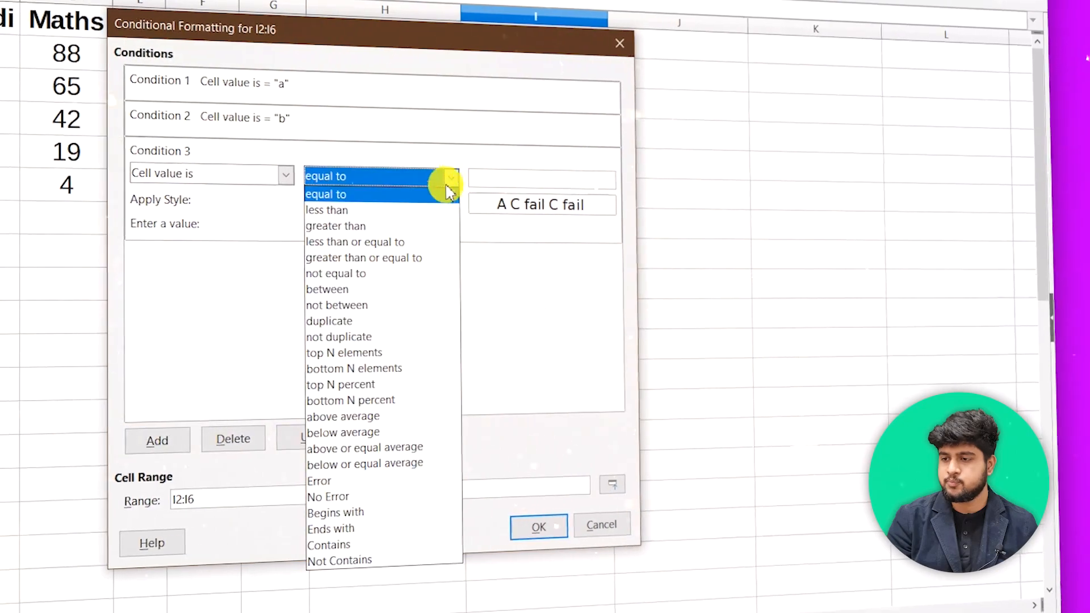
click(392, 196)
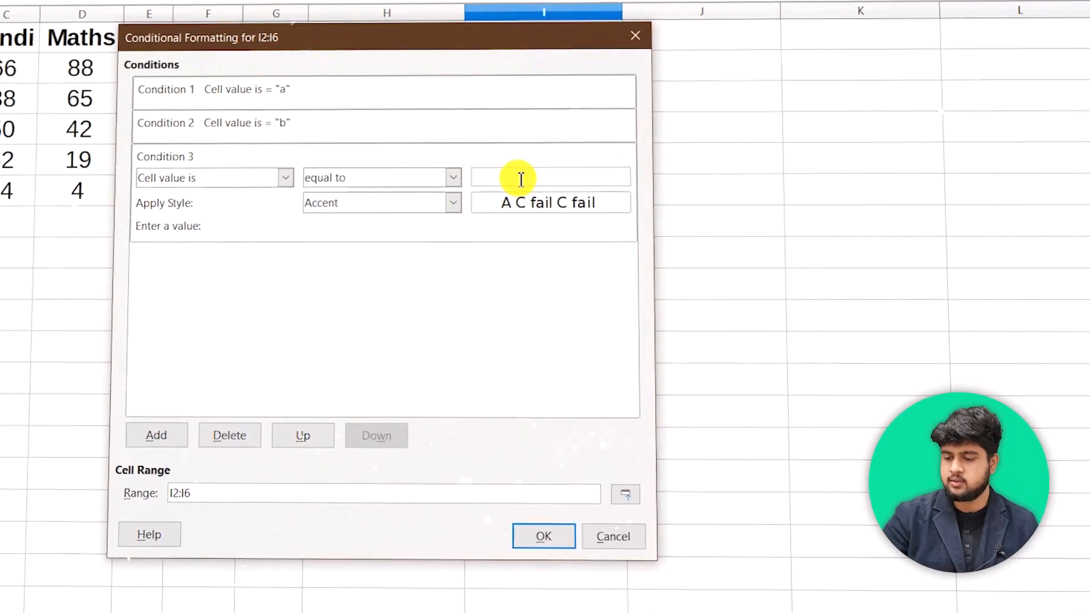
click(522, 179)
text("c")
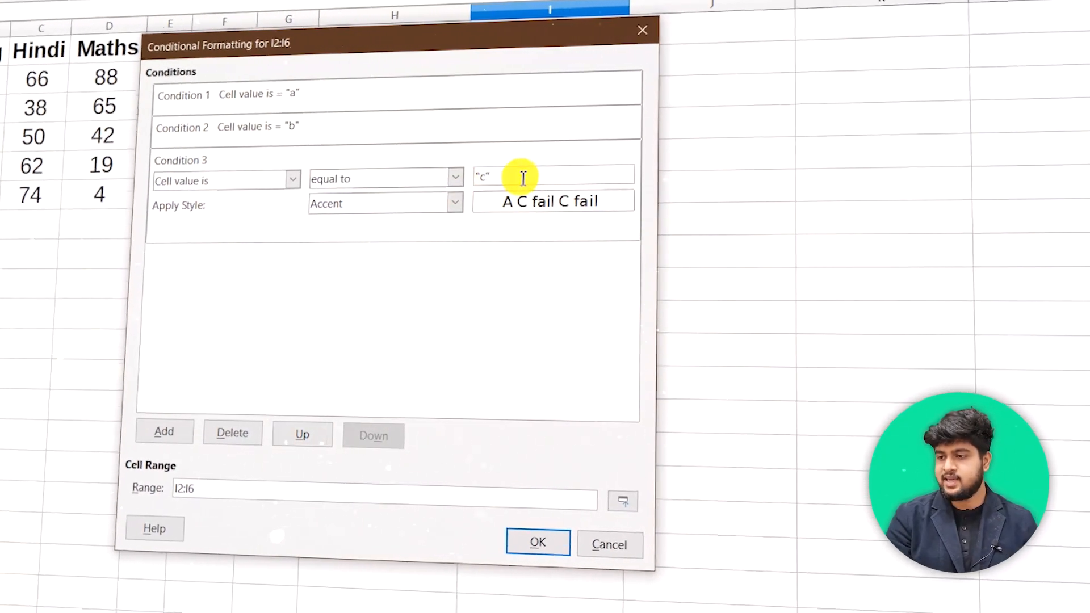
click(453, 203)
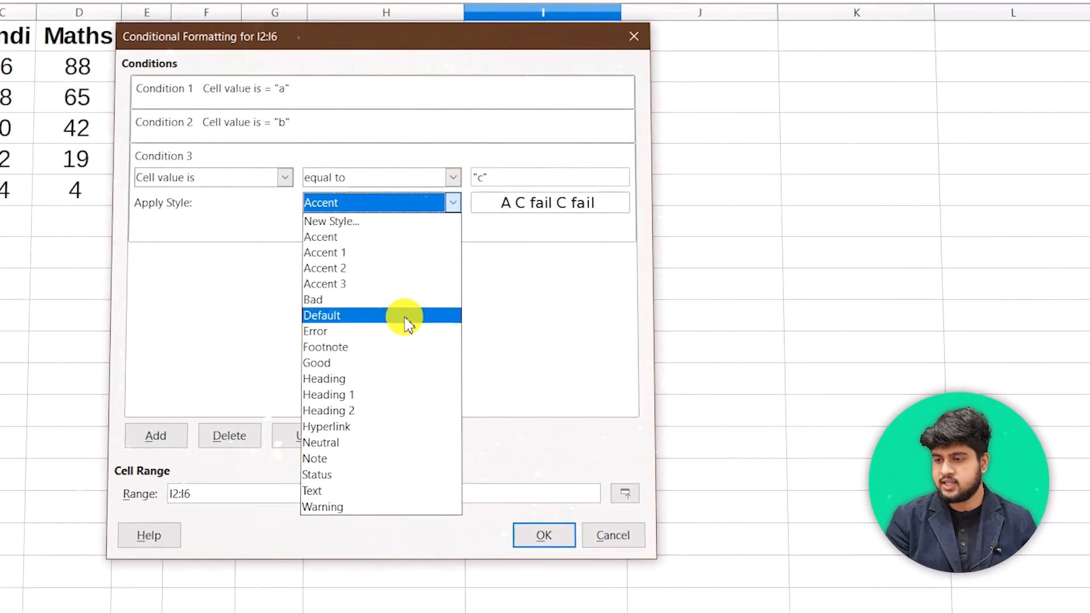
click(399, 331)
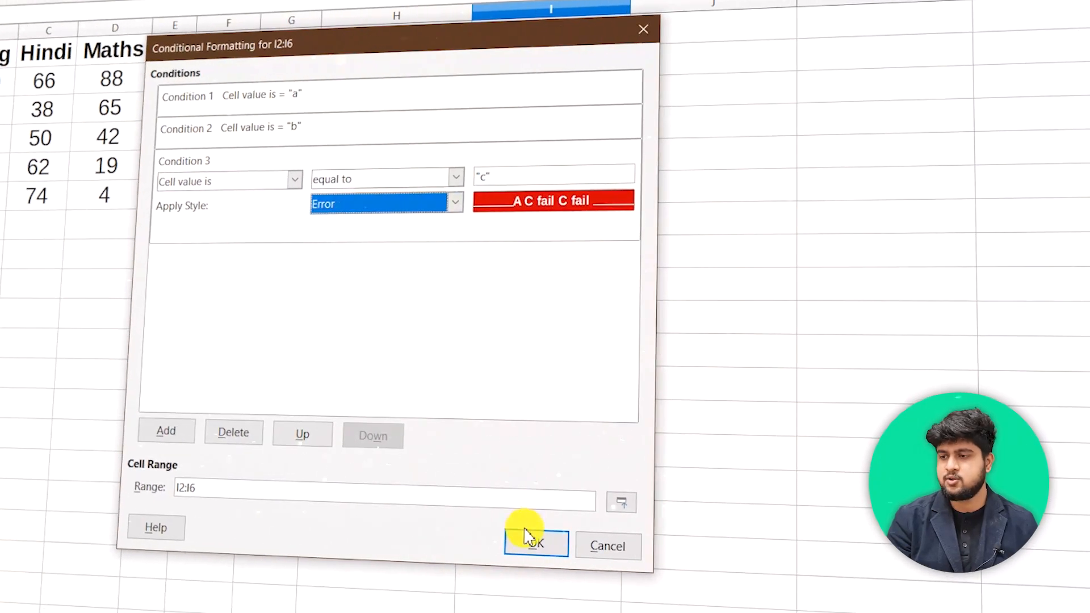
click(620, 593)
click(840, 486)
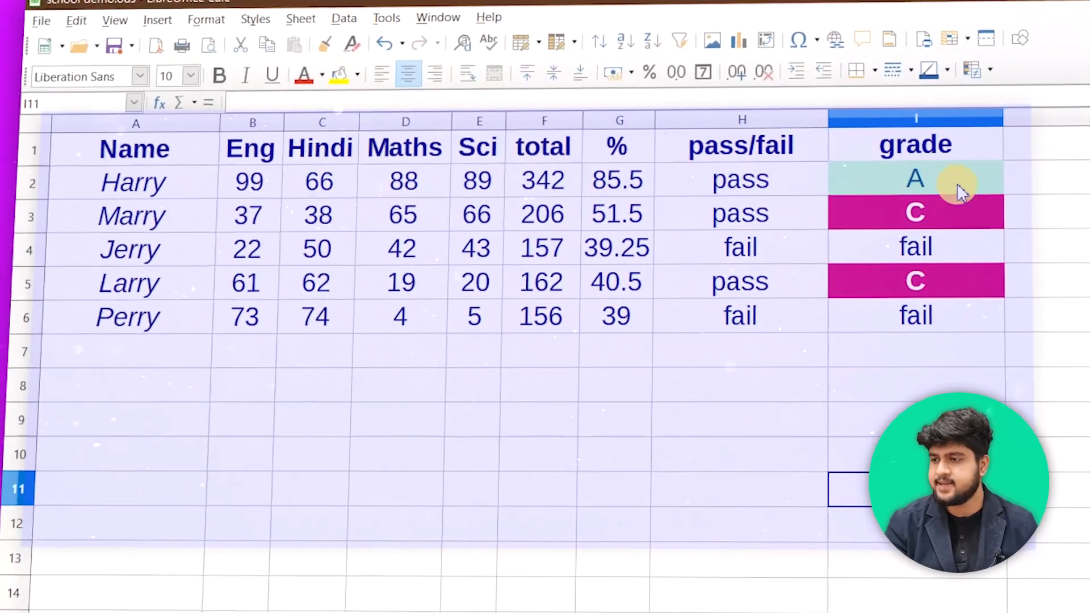
Check the conditional formatting of the grade cells I2, I3 and I6.
click(958, 181)
click(936, 213)
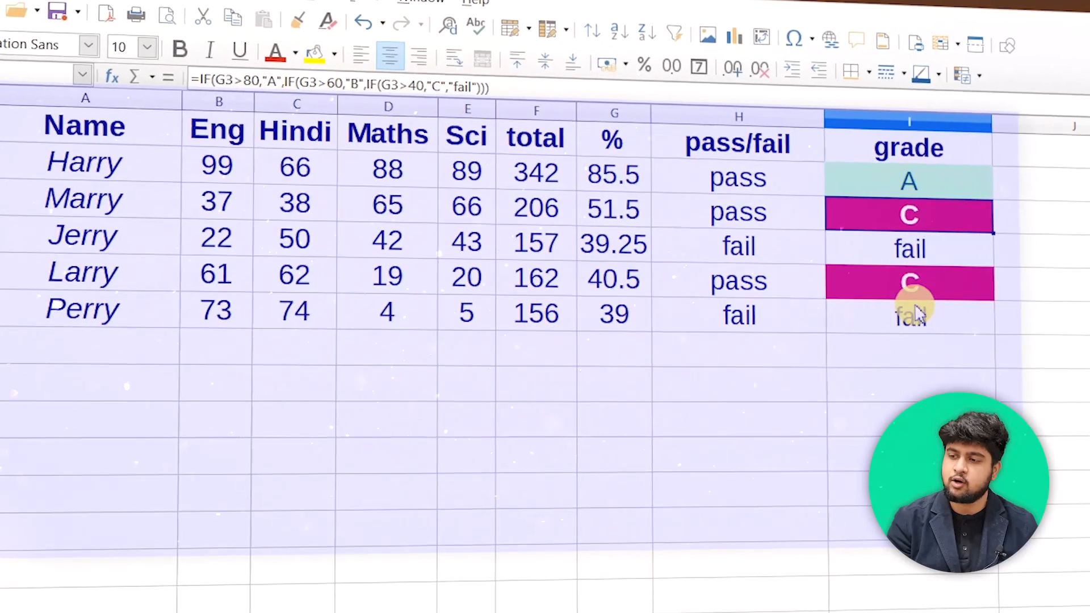
click(921, 318)
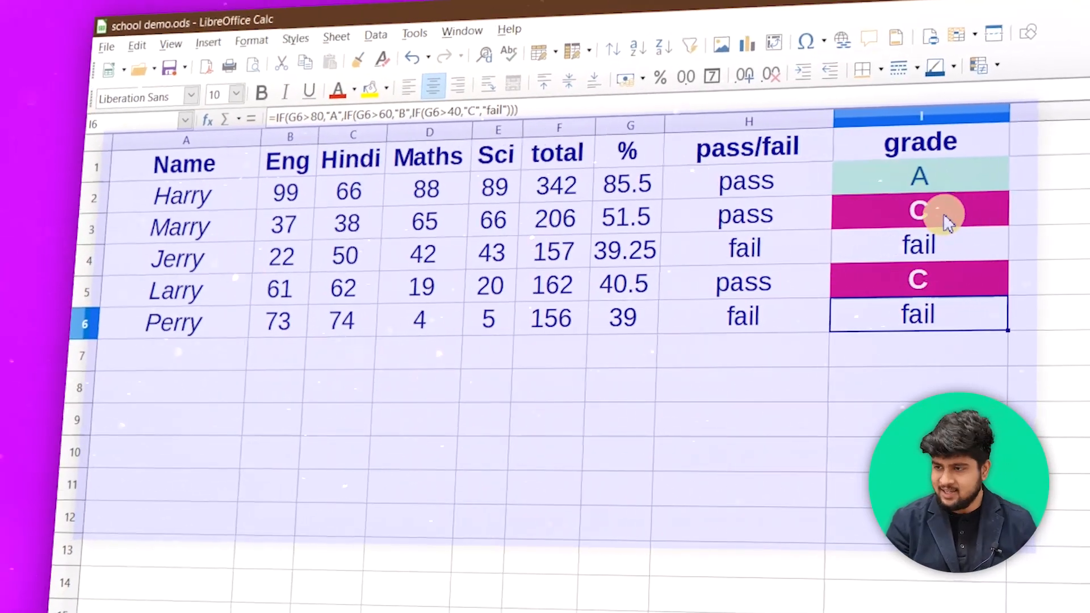
Try Hindi marks of 55 and 66 in cell C3 to test the grade formatting.
click(601, 211)
click(477, 212)
click(381, 205)
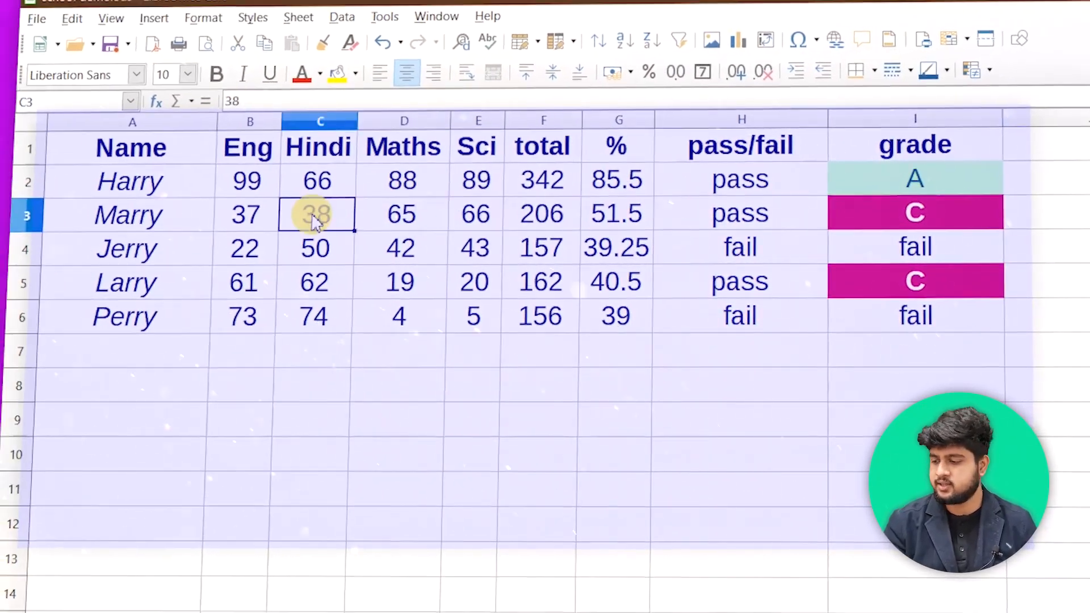
click(292, 206)
text(55)
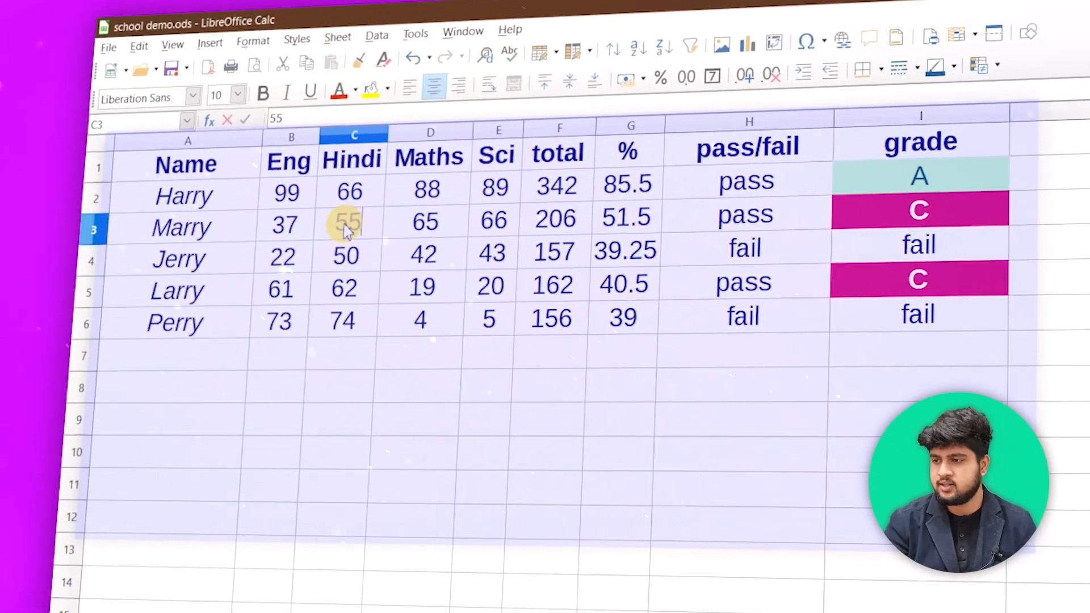
click(318, 317)
click(321, 219)
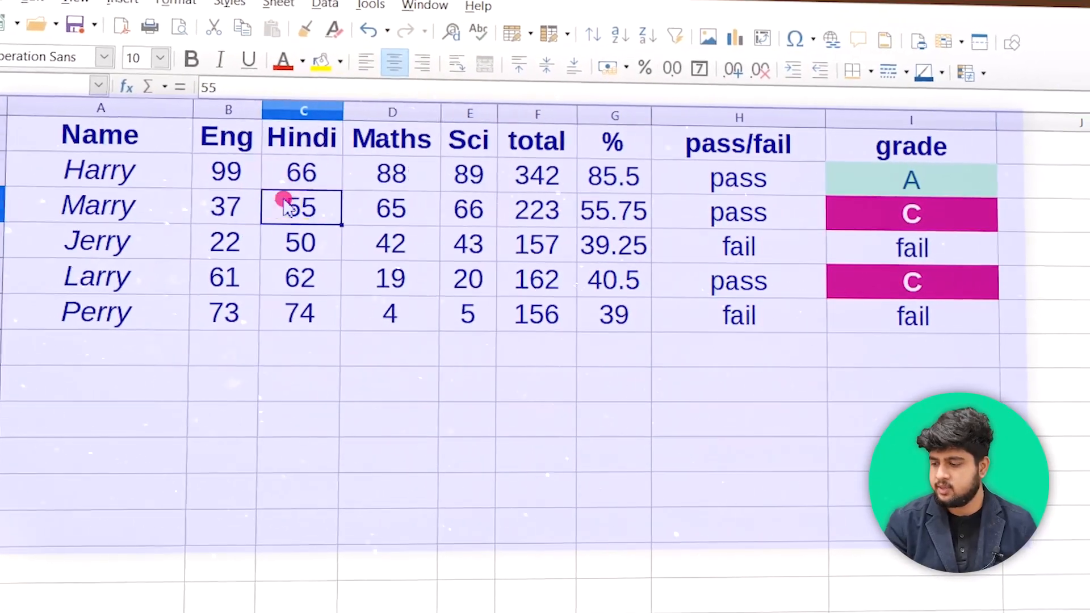
text(66)
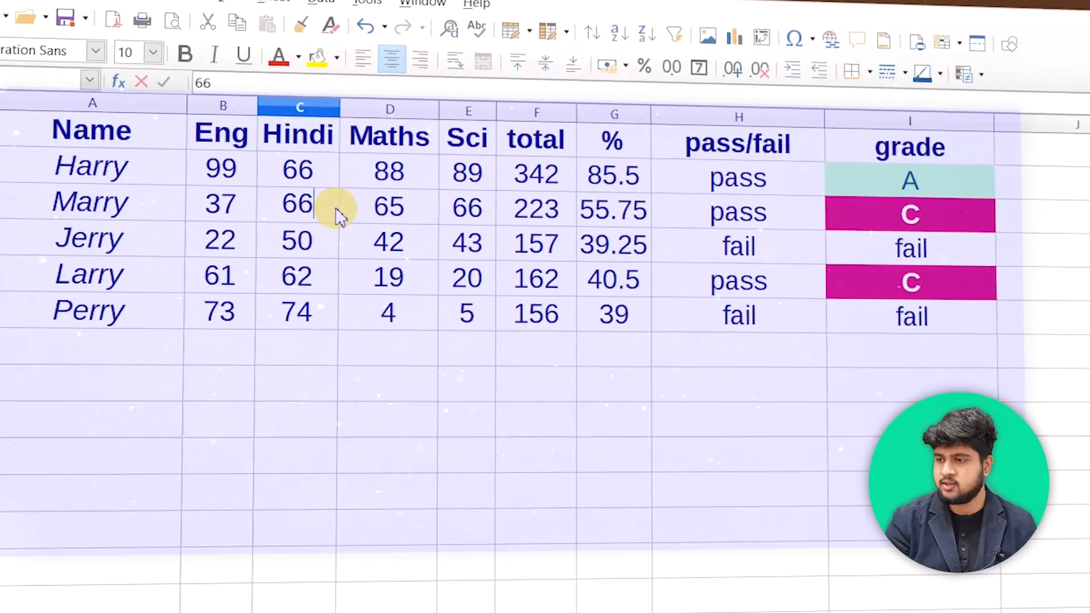
click(341, 378)
Set the Hindi mark in cell C3 to 80.
click(303, 209)
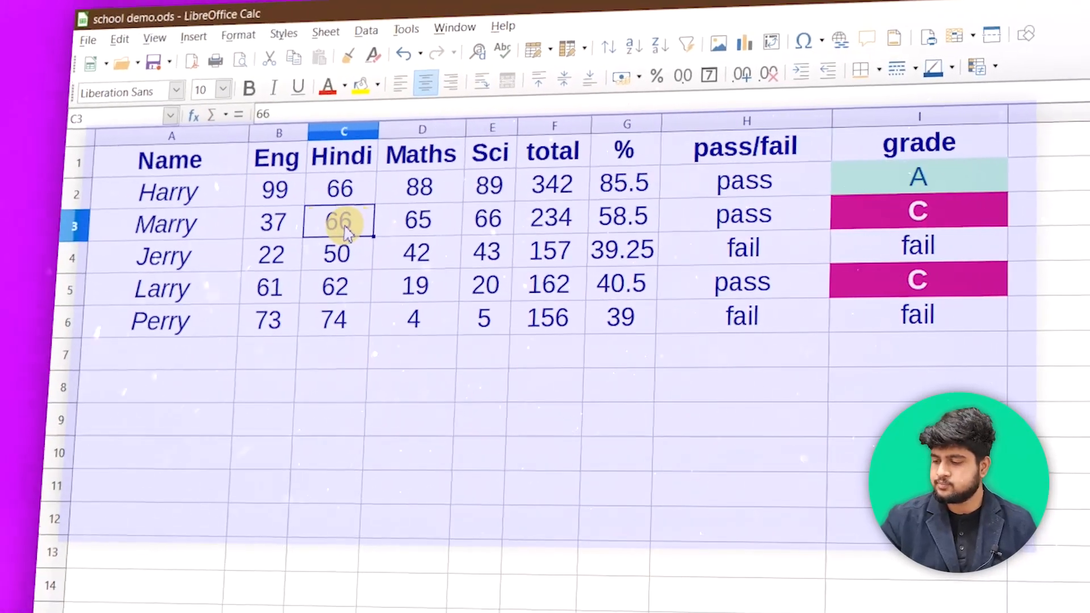
text(80)
click(344, 320)
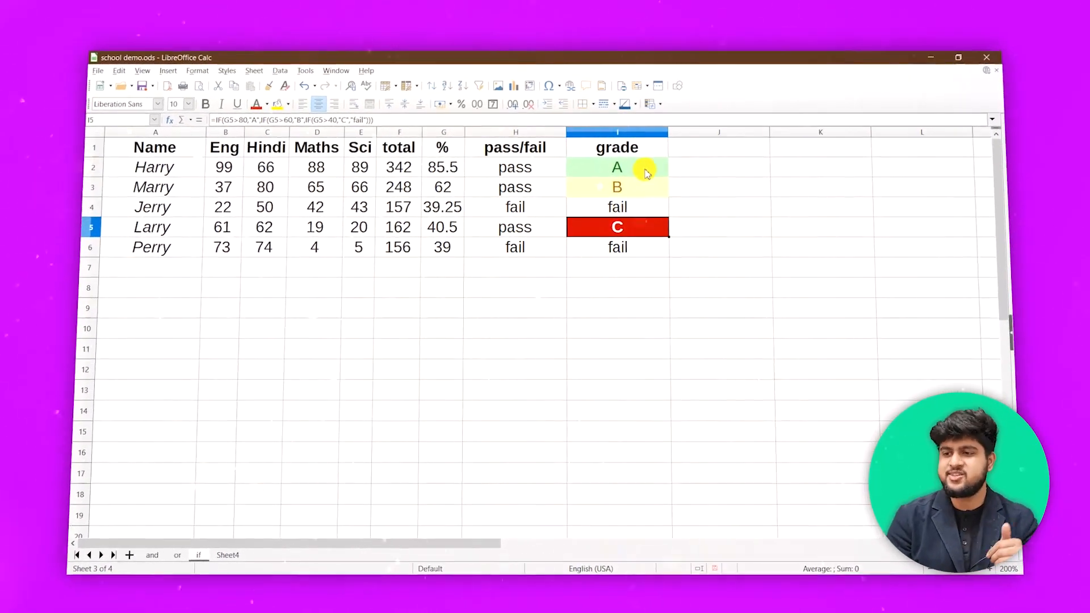
Start a Color Scale conditional formatting rule for the percentage cells G2:G6.
drag(460, 174, 451, 242)
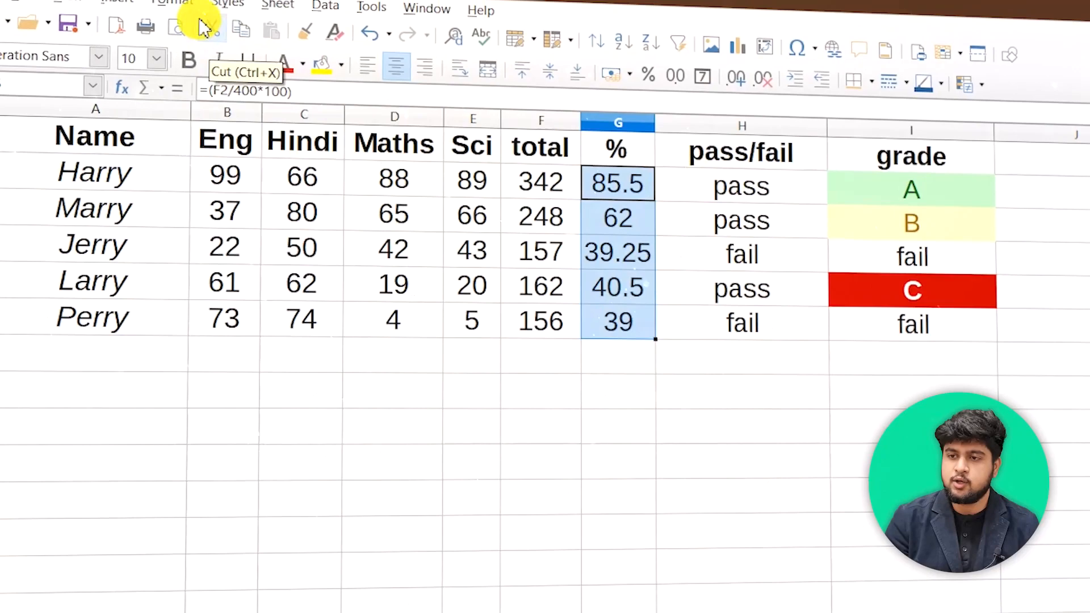
click(226, 8)
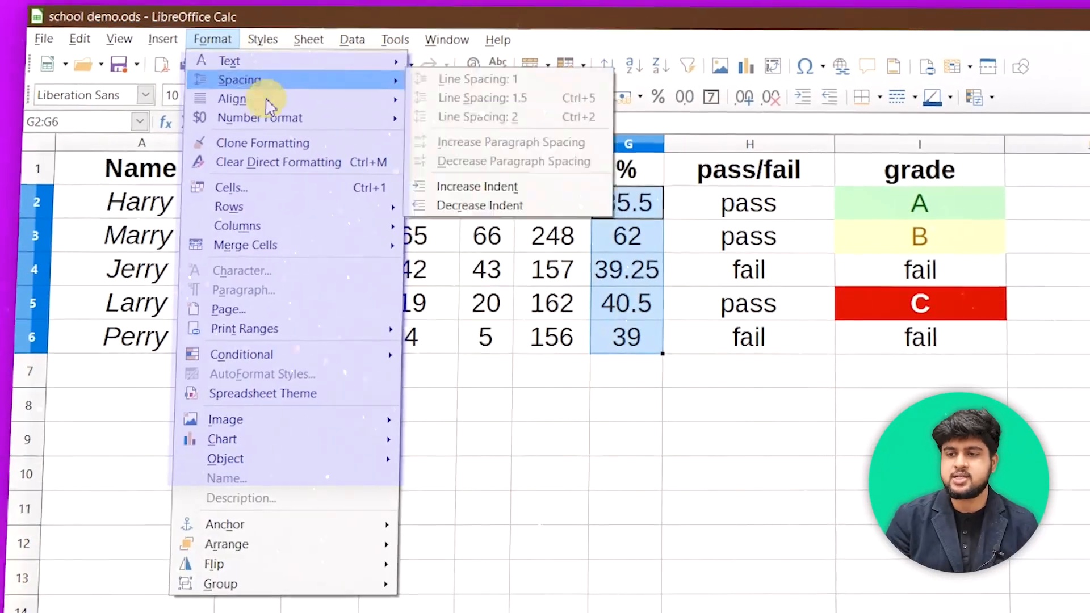
mouse_move(321, 353)
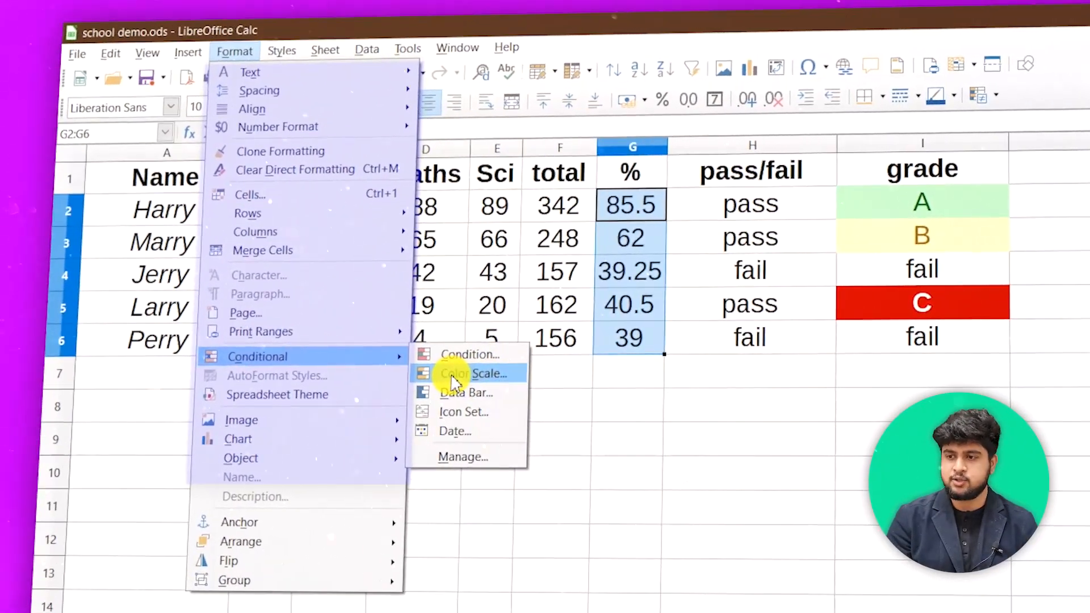
click(454, 375)
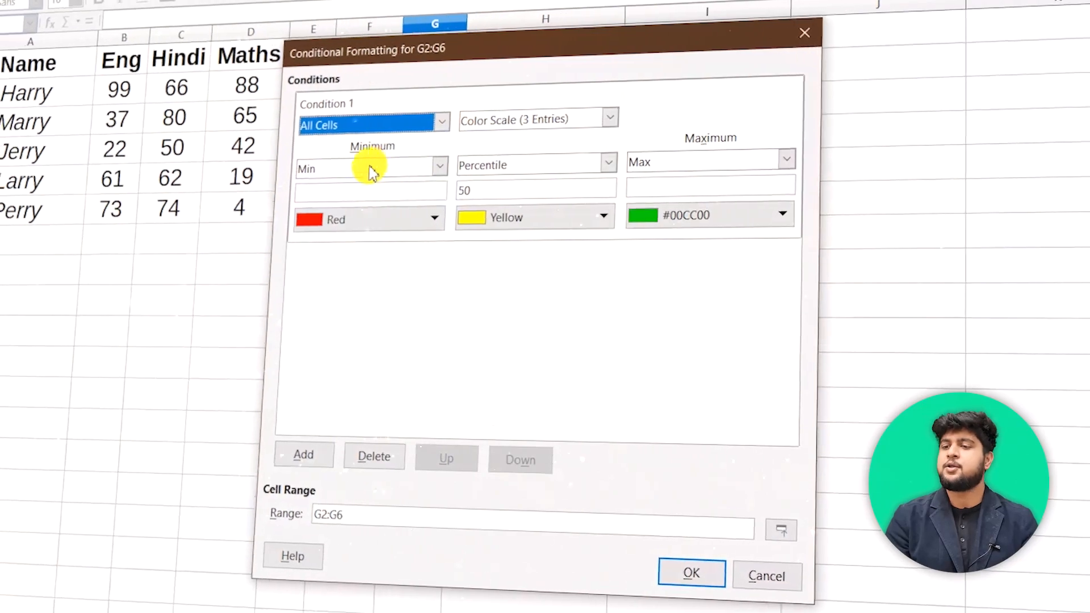
Apply the three-entry color scale to G2:G6 with Min red, Percentile 50 yellow and Max green #00CC00.
click(391, 168)
click(377, 168)
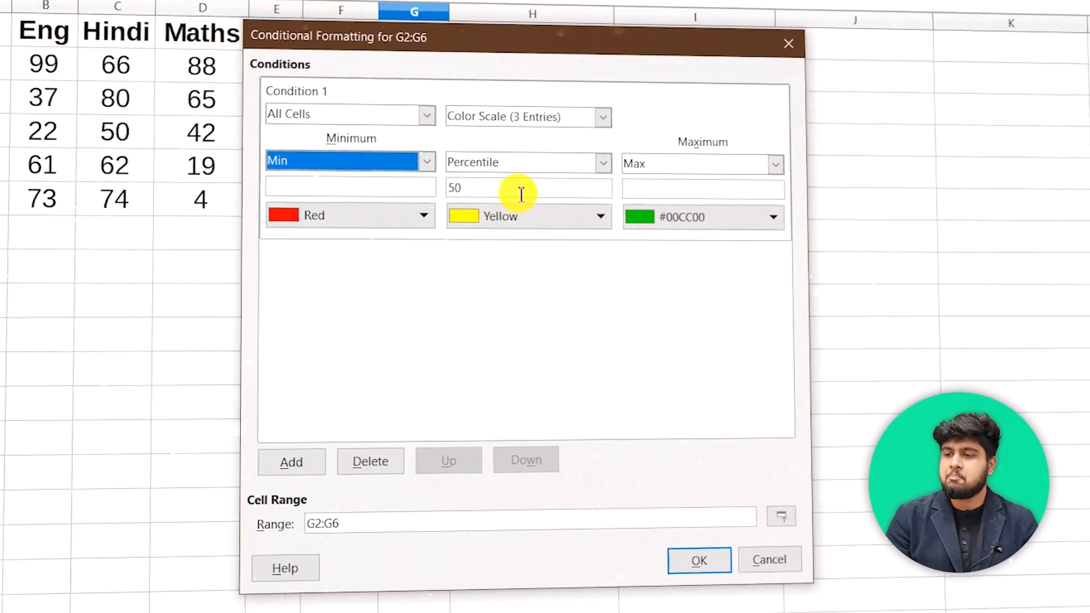
click(577, 163)
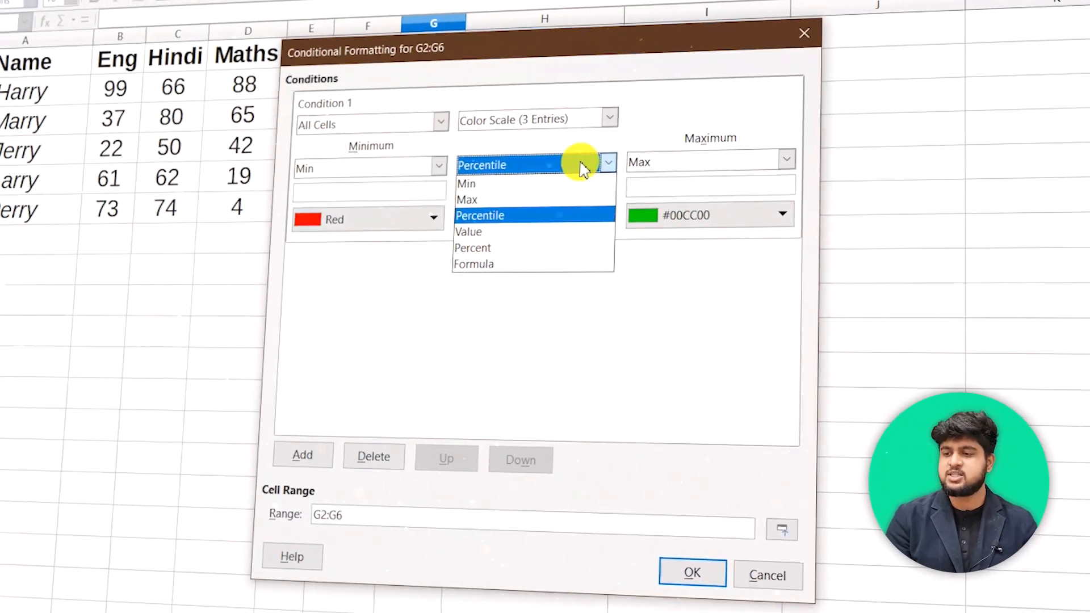
click(579, 165)
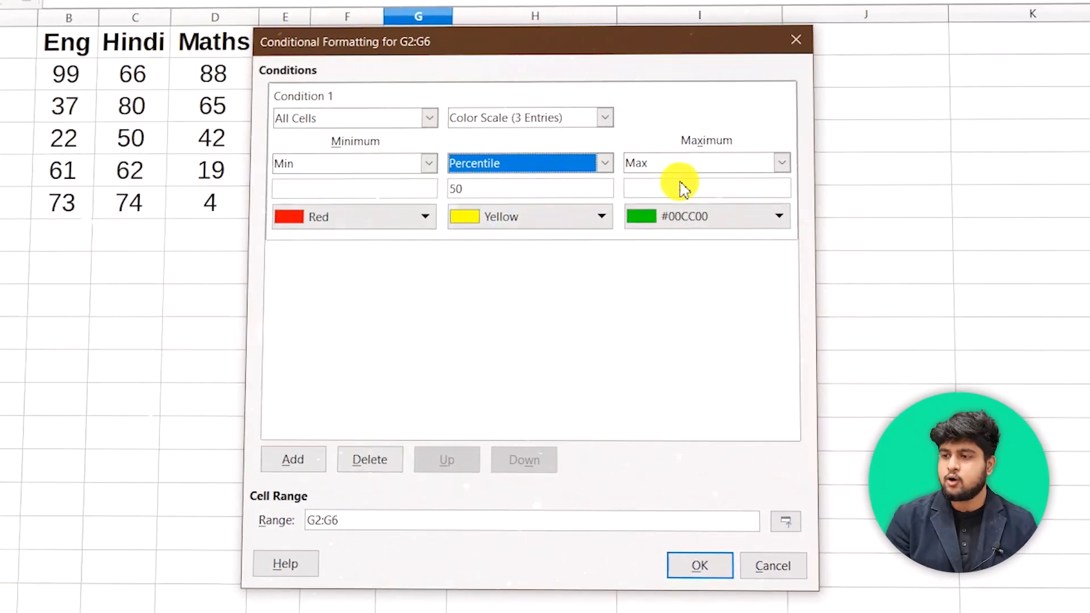
click(732, 166)
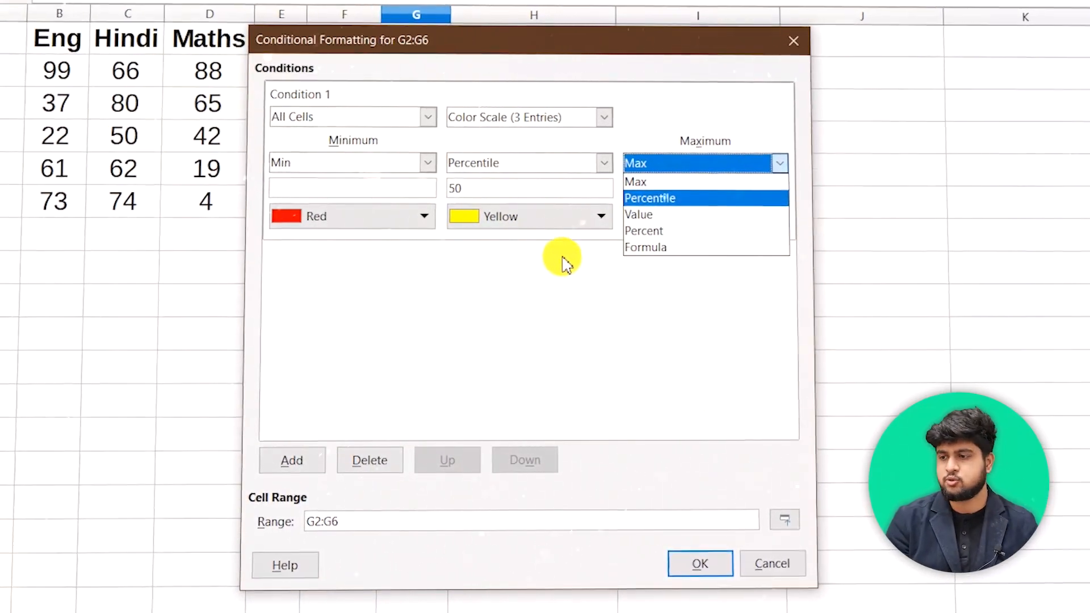
click(554, 273)
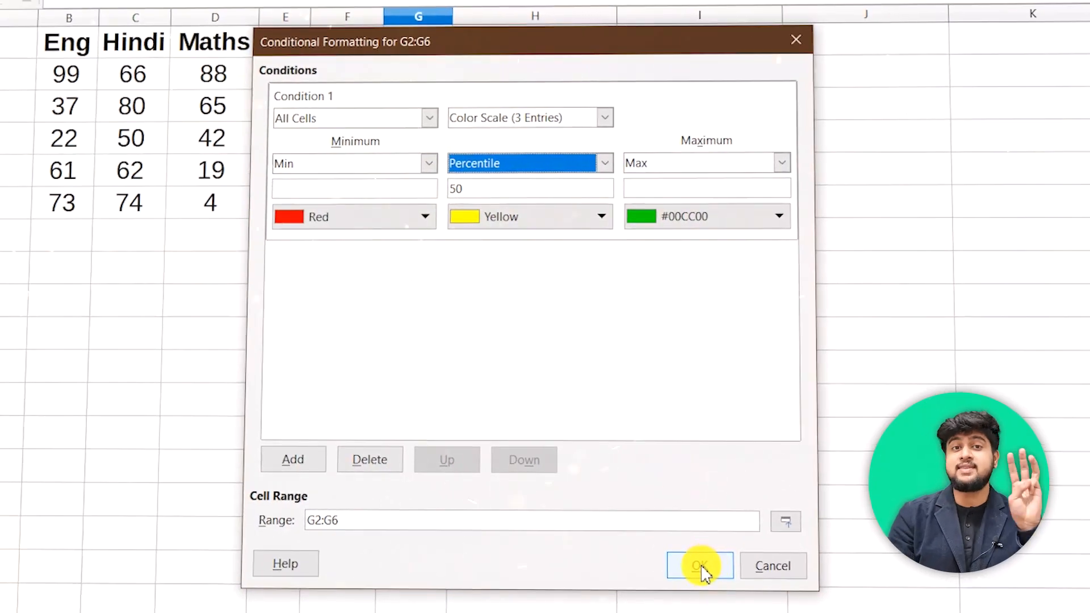
click(693, 573)
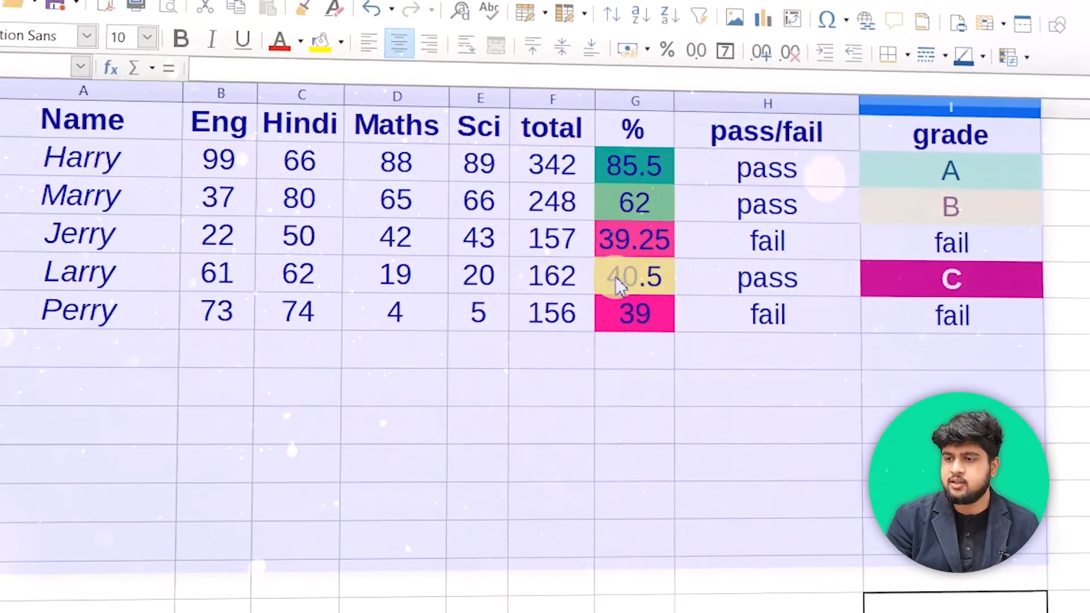
click(635, 237)
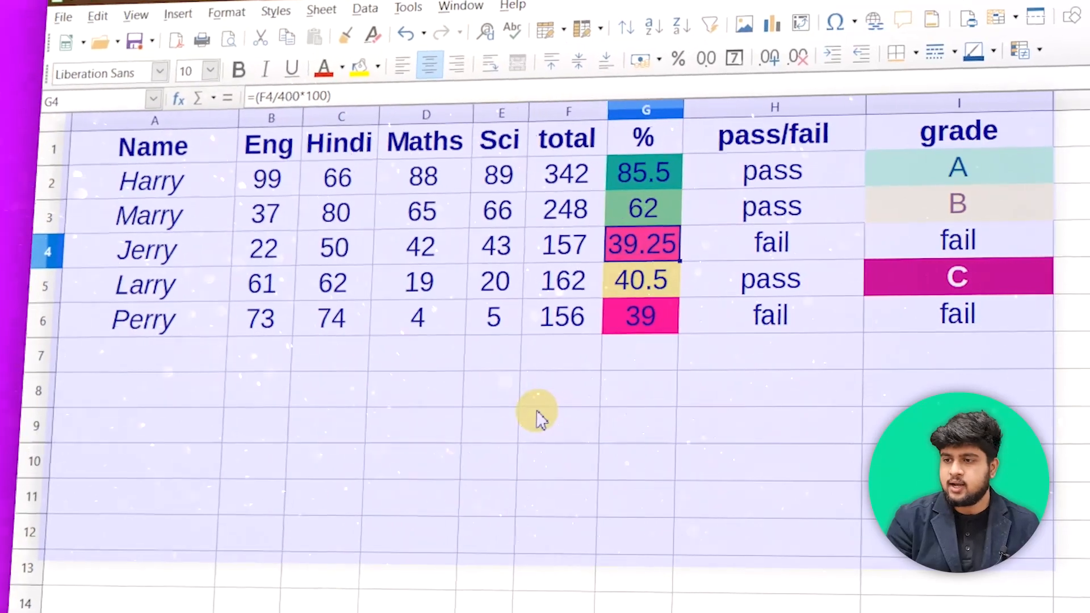
Change the color scale for G2:G6 to fixed values: 20 for minimum, 50 for the midpoint and 80 for maximum.
drag(643, 172, 640, 316)
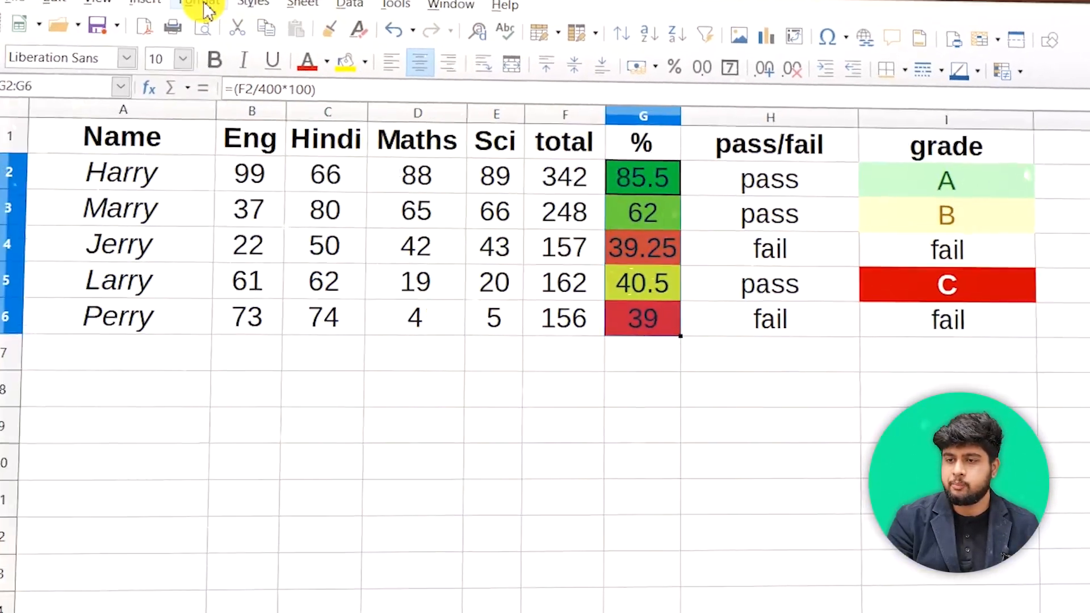
click(202, 5)
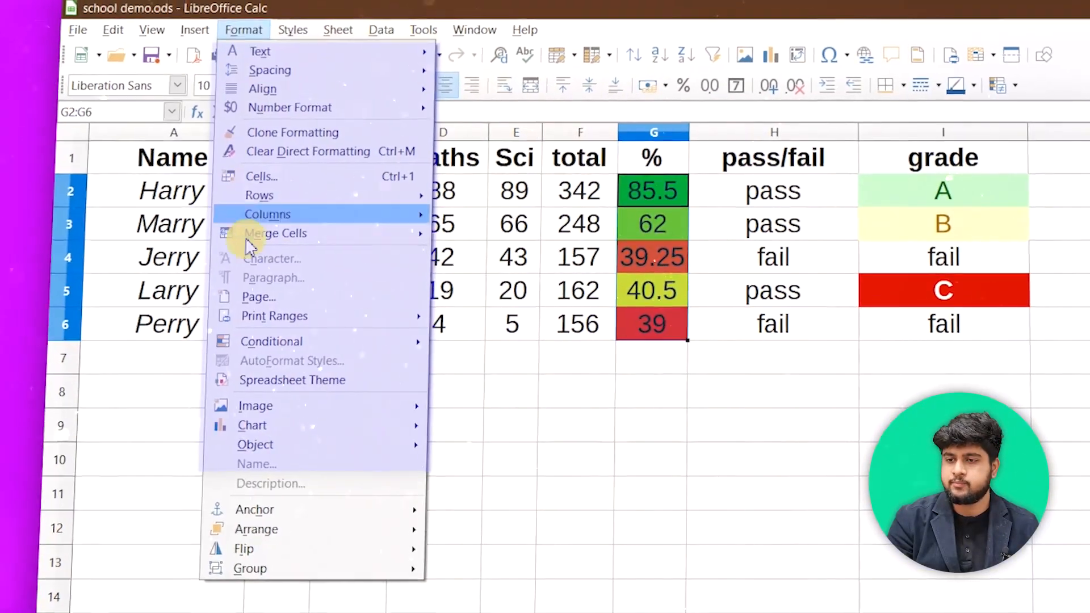
mouse_move(257, 337)
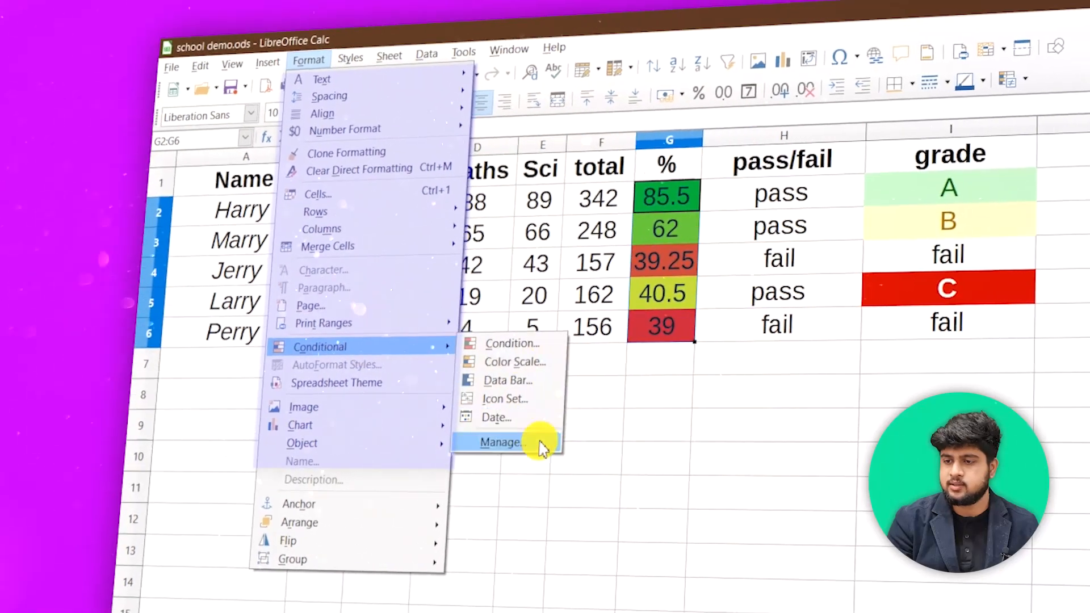
click(514, 361)
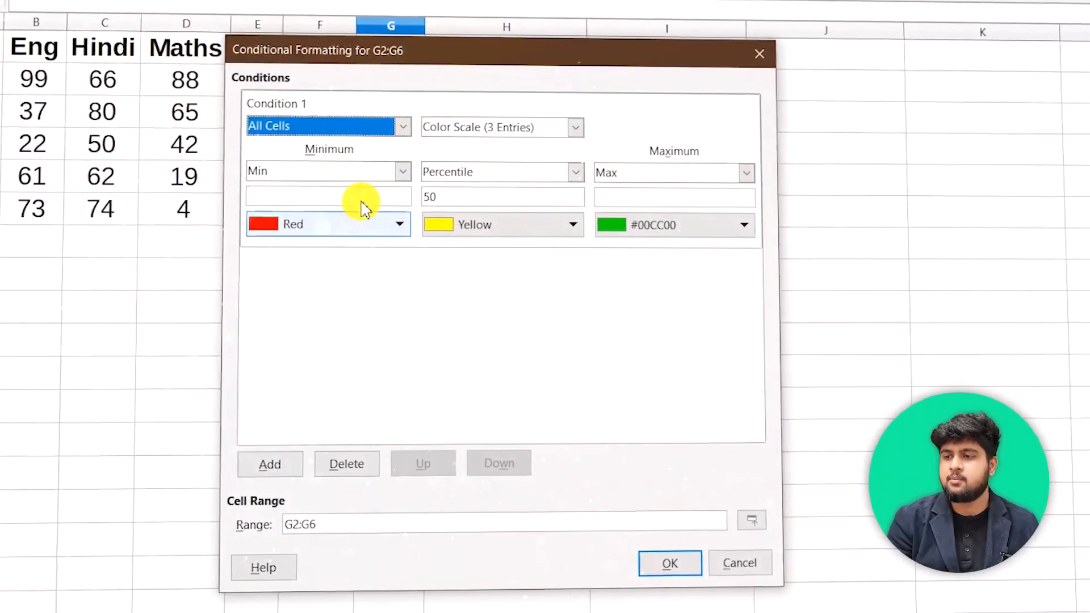
click(386, 173)
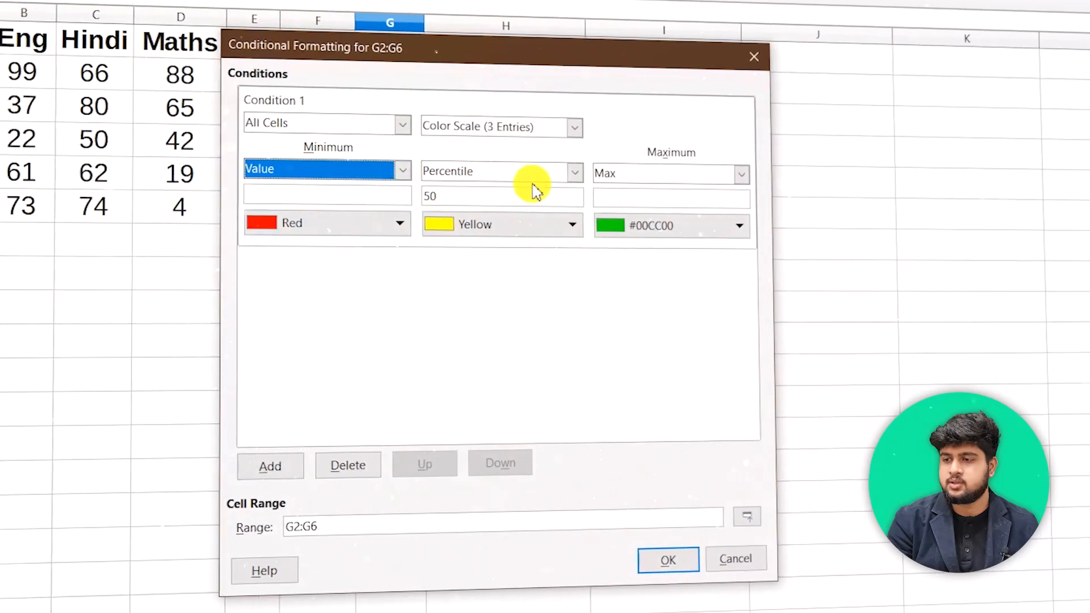
click(682, 175)
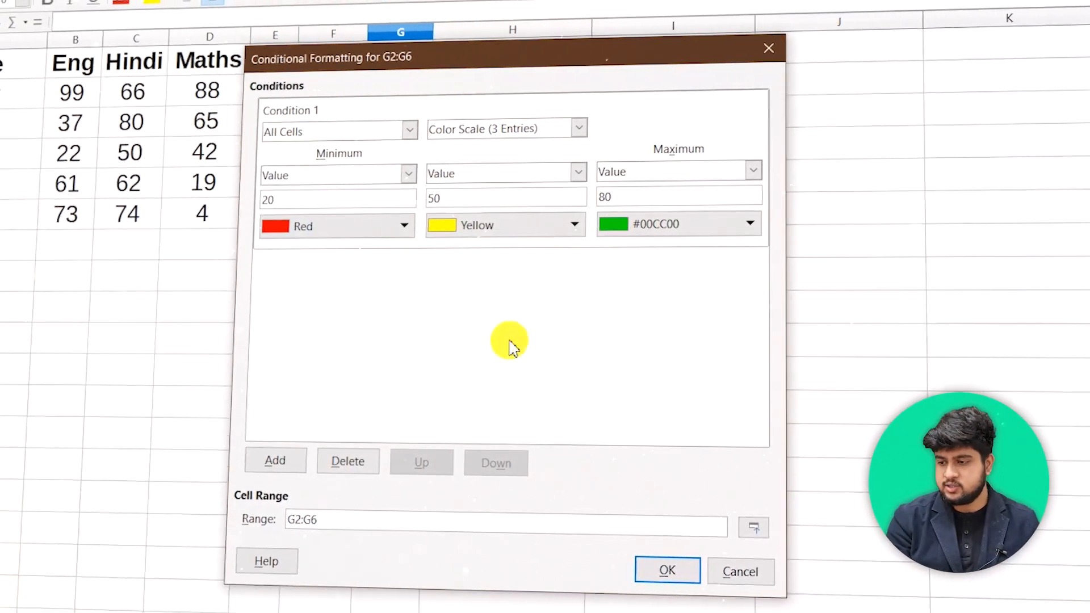
click(650, 572)
click(727, 550)
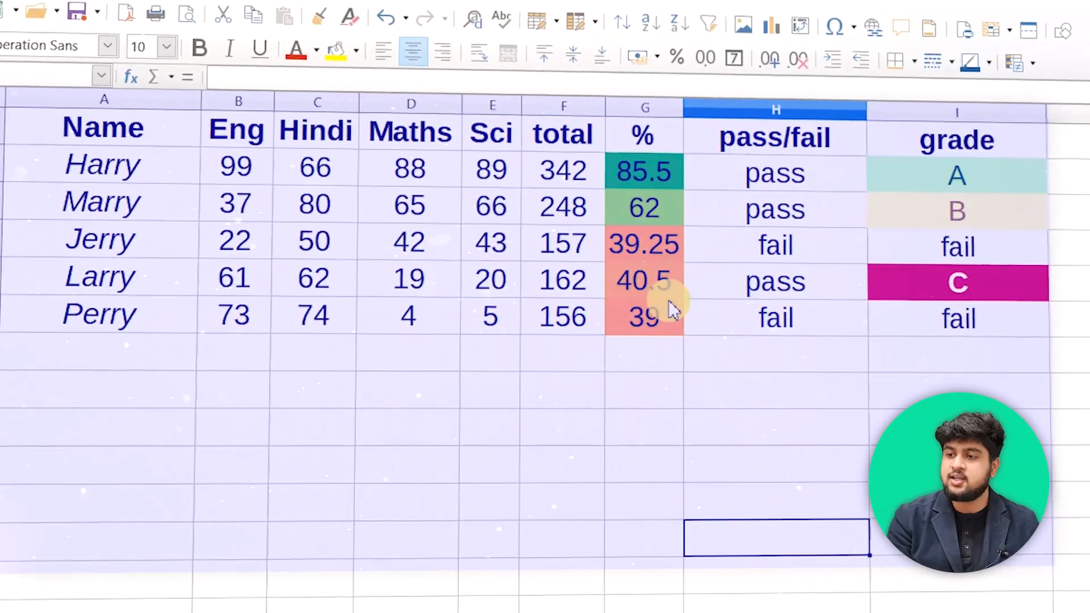
Check the color scale shading of percentage cells G3 and G2.
click(668, 208)
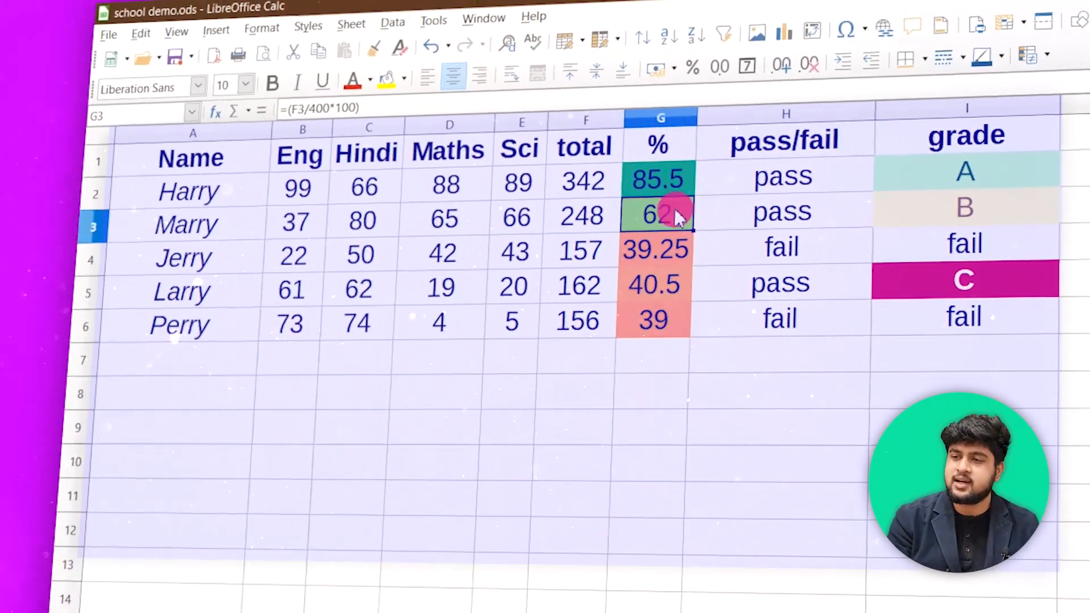
click(667, 180)
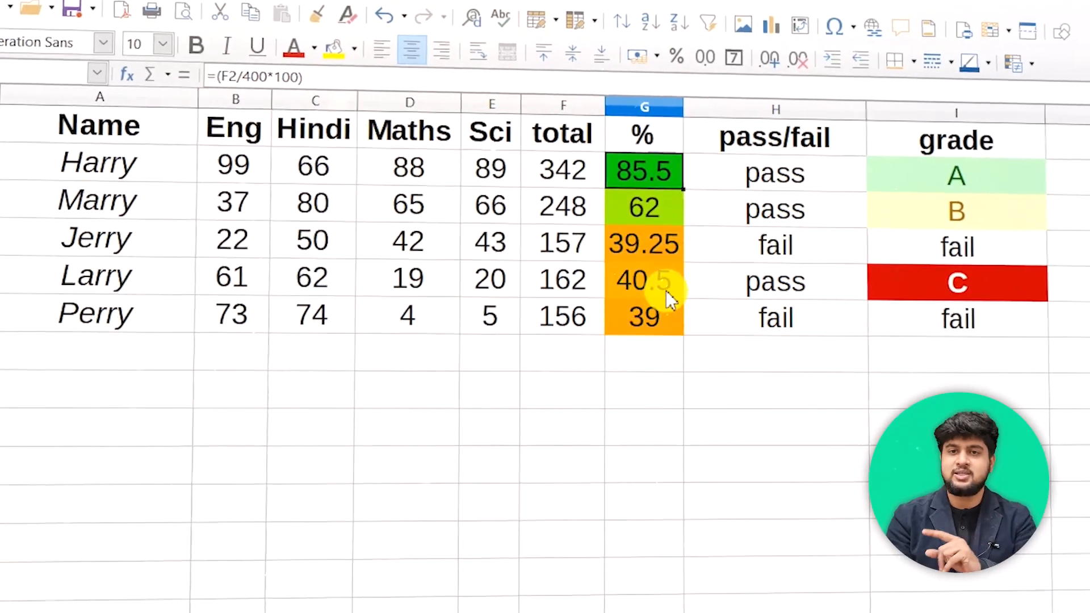
click(610, 451)
Add a Data Bar rule to the totals F2:F6 with automatic minimum and maximum, positive color #0000FF and gradient fill.
click(568, 173)
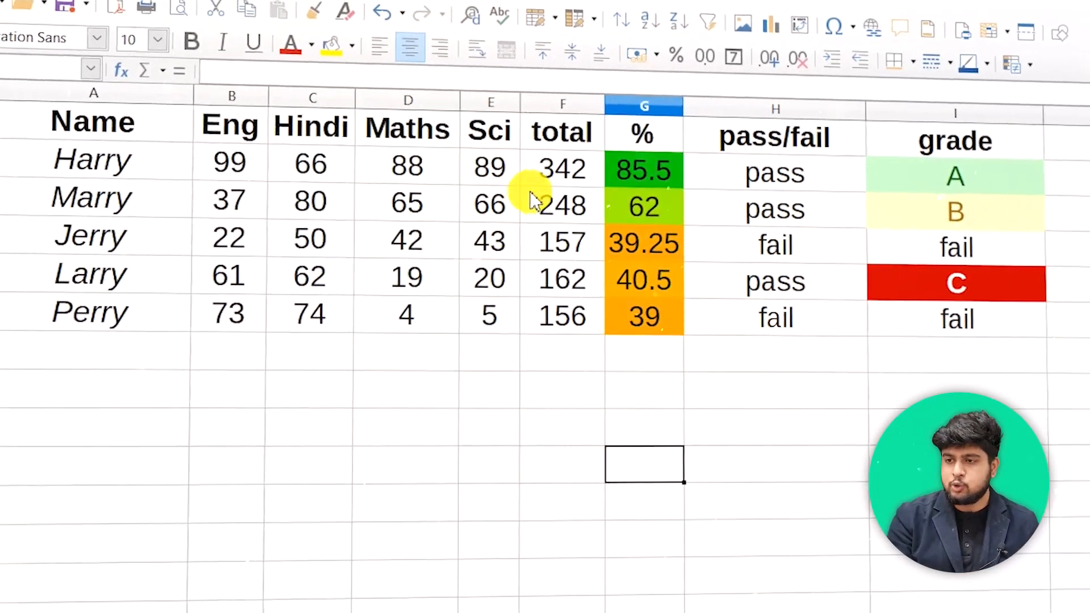
drag(571, 176, 562, 314)
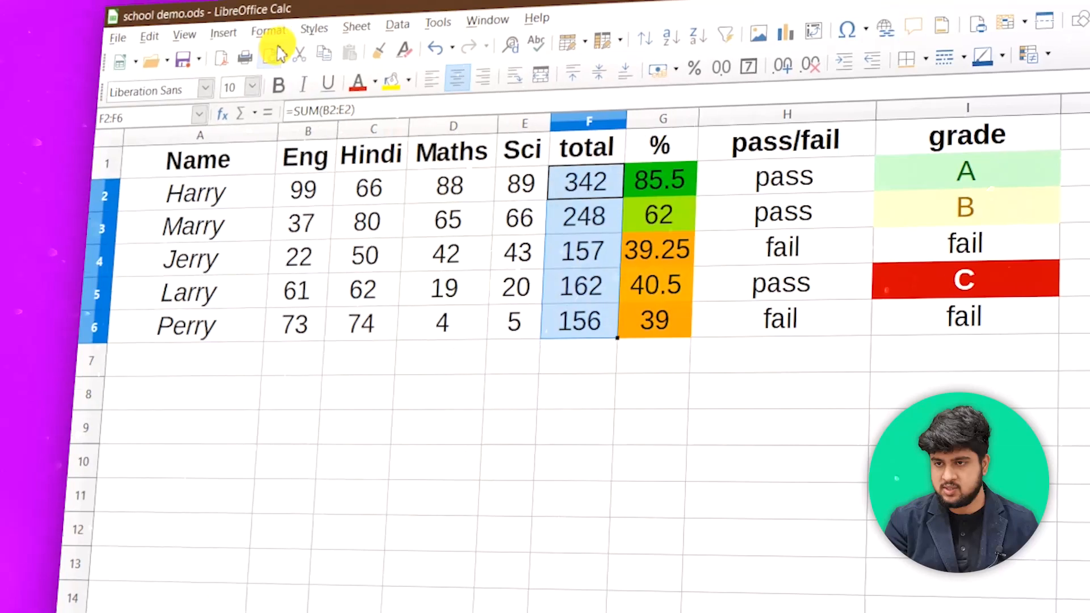
click(268, 31)
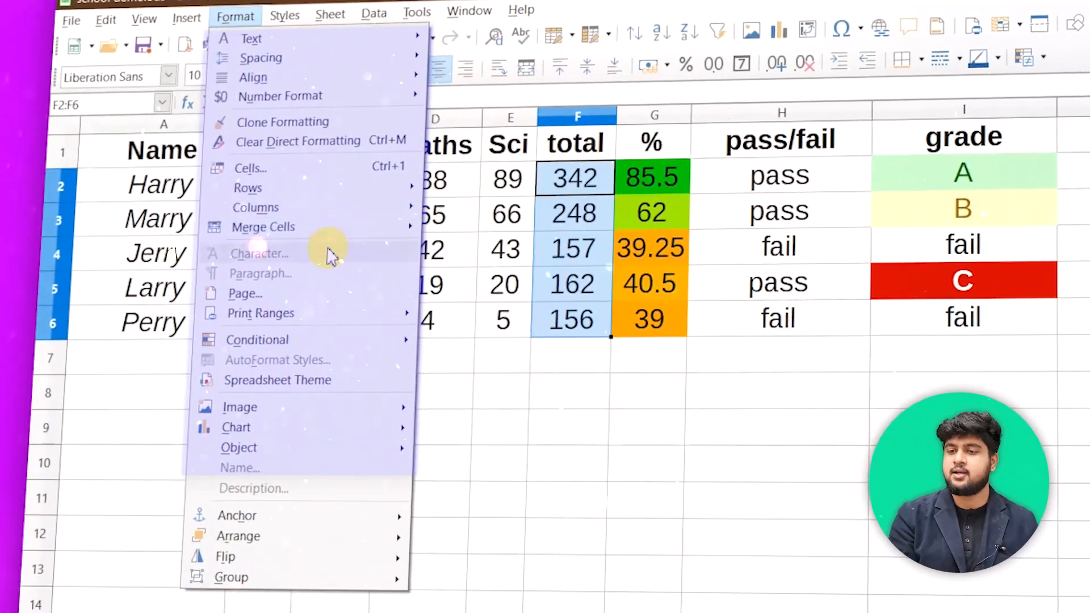
mouse_move(372, 311)
mouse_move(335, 339)
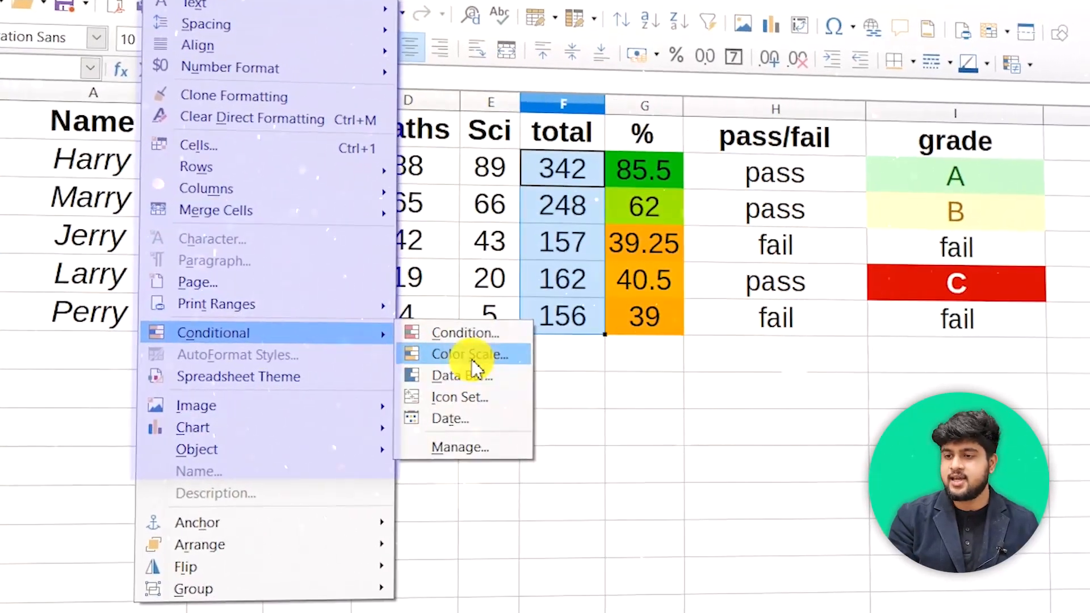
click(475, 376)
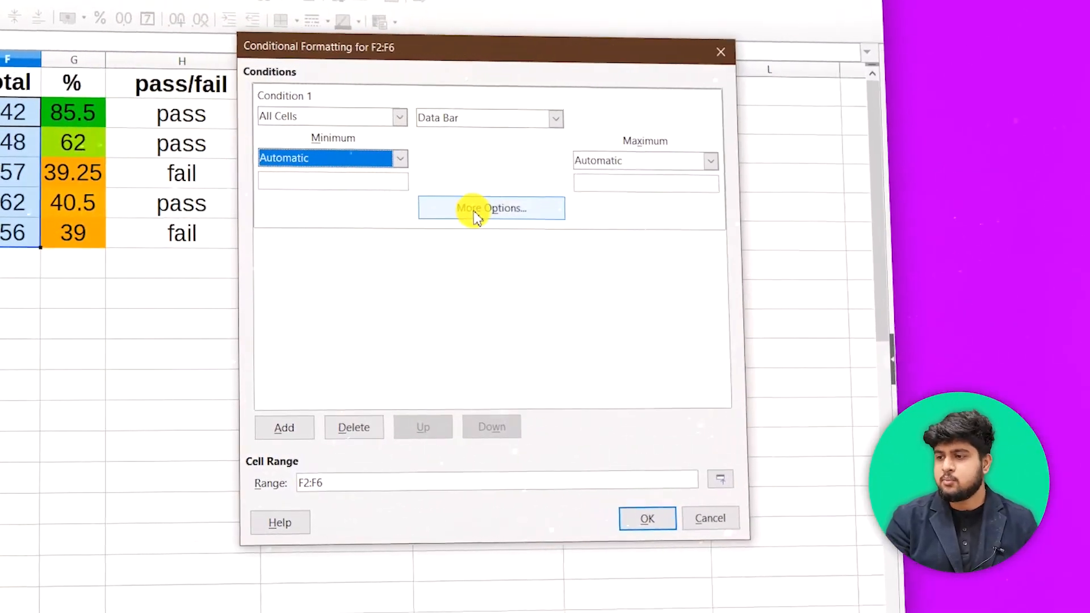
click(478, 214)
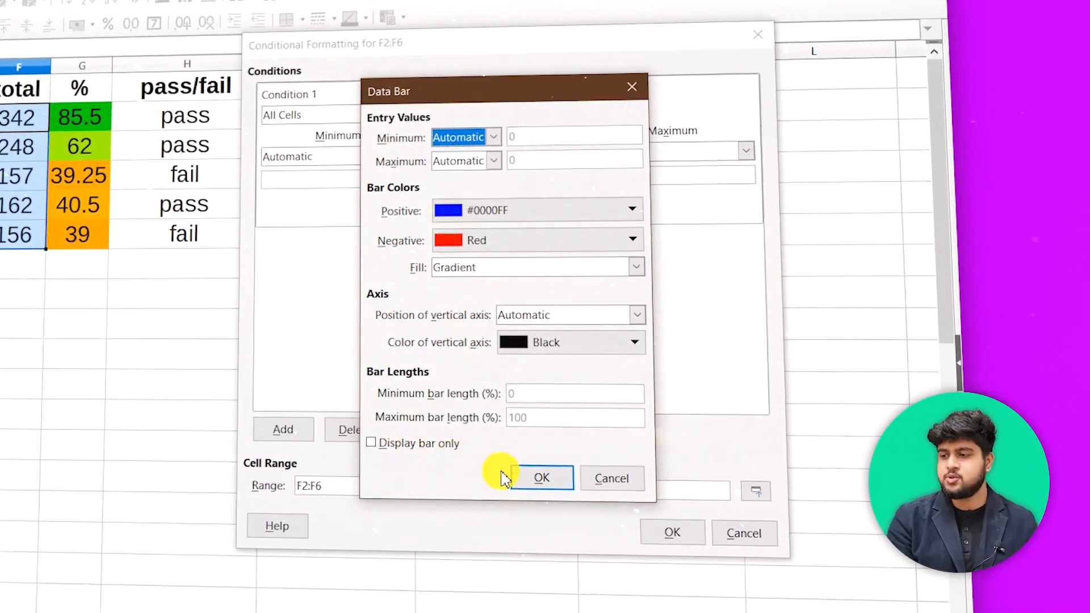
click(533, 478)
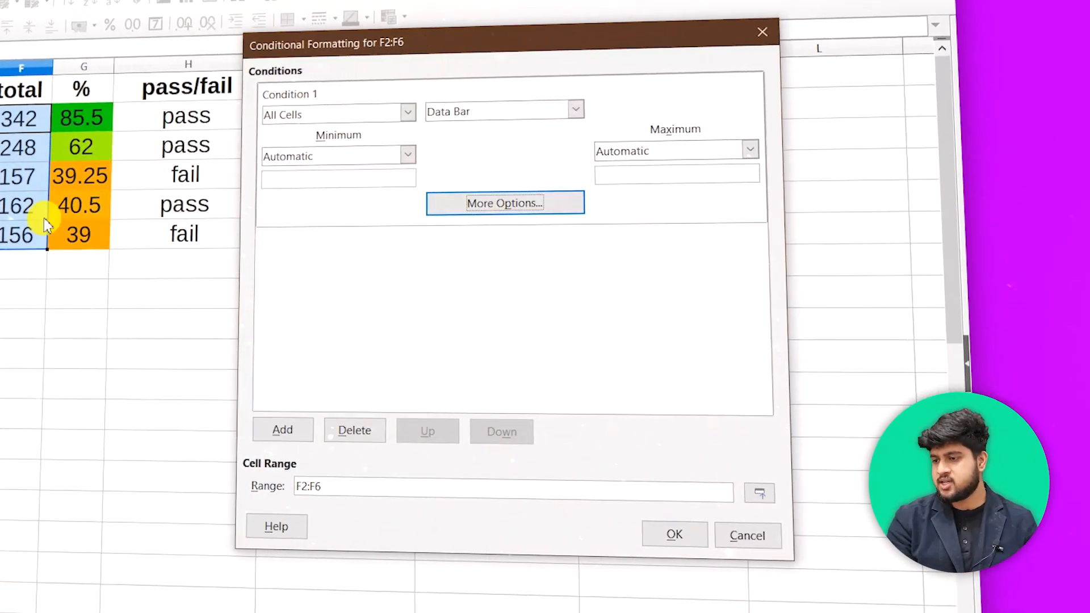
click(667, 525)
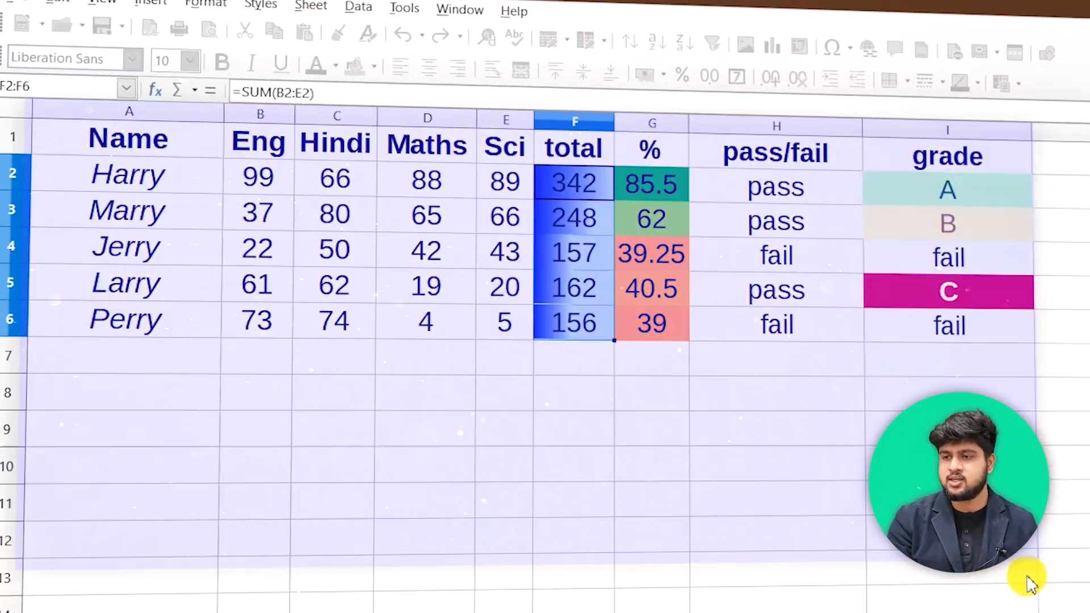
click(577, 187)
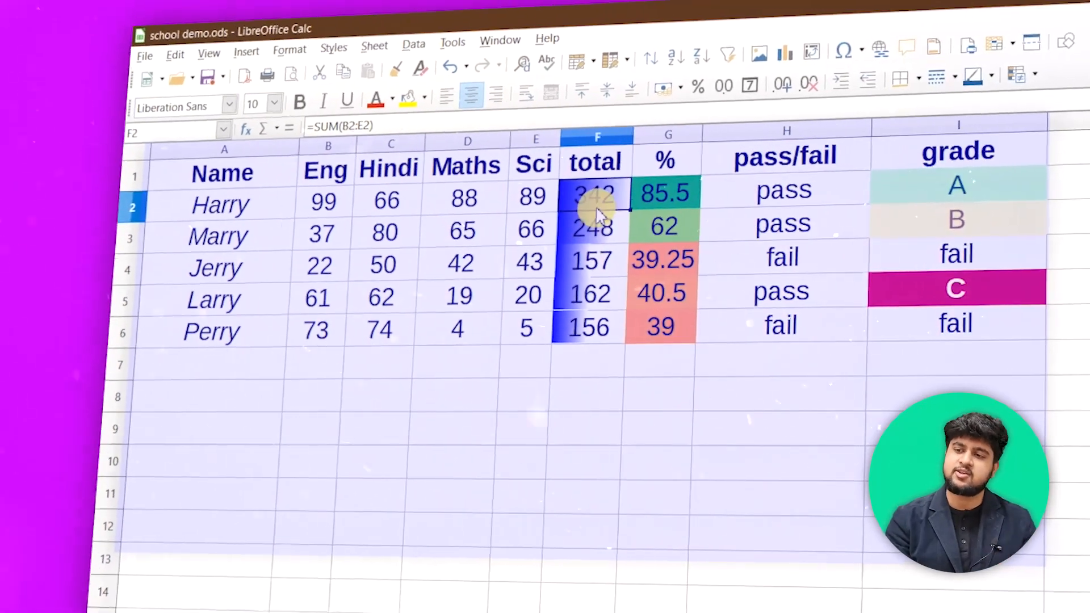
click(598, 394)
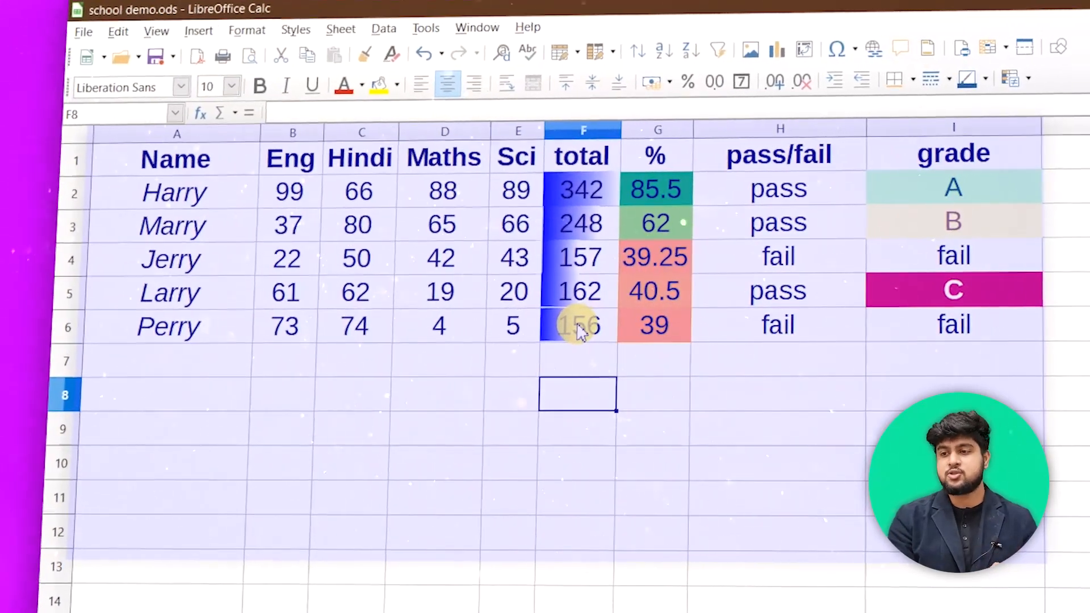
Try Hindi marks of 99 and 1000 in cell C2 to test the data bars in the total column.
click(334, 181)
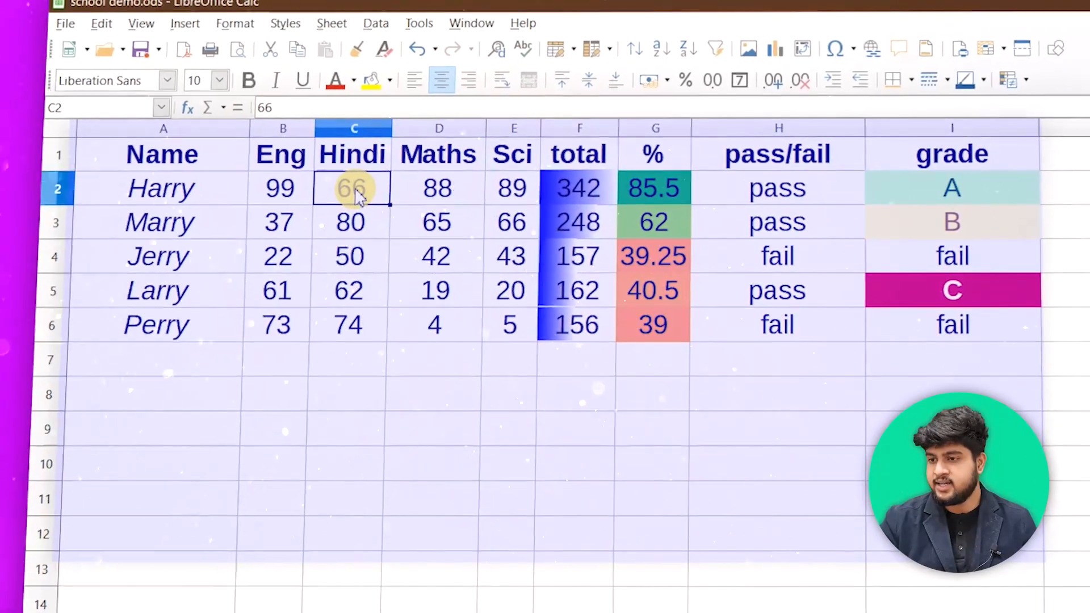
text(99)
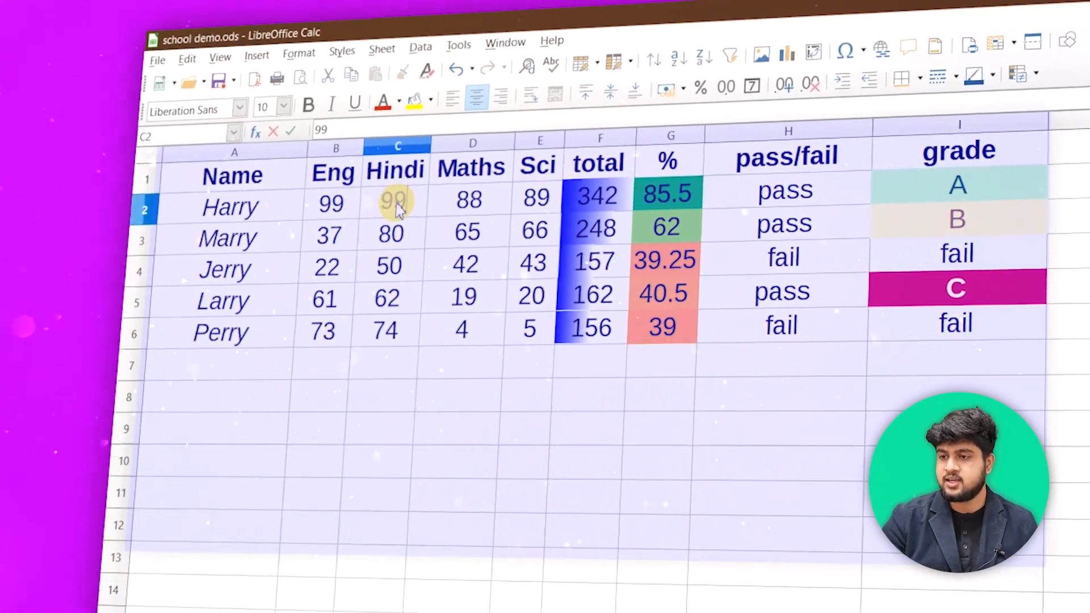
key(Return)
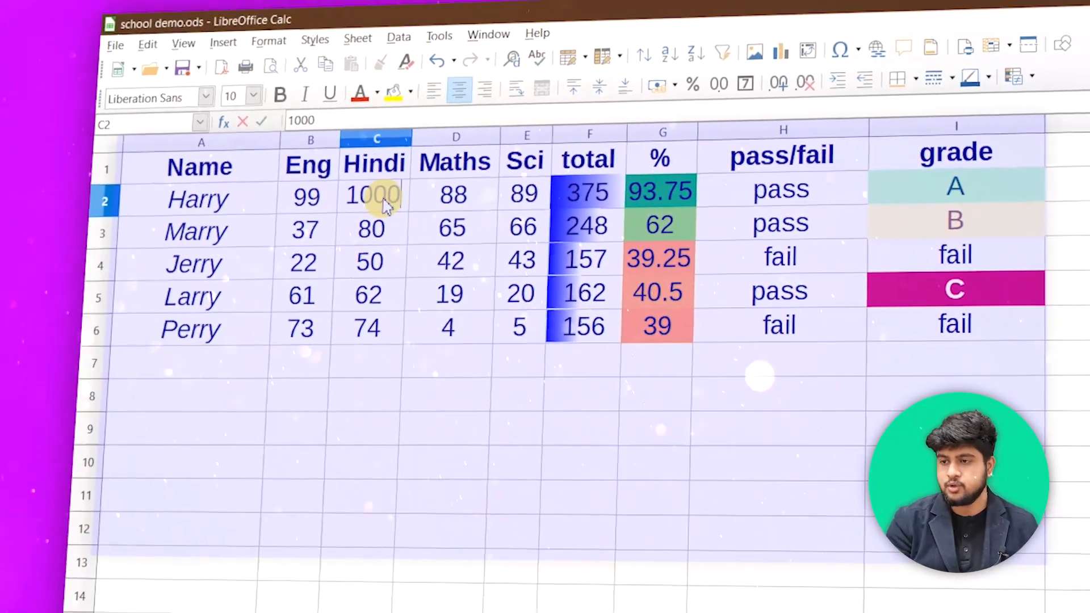
click(381, 394)
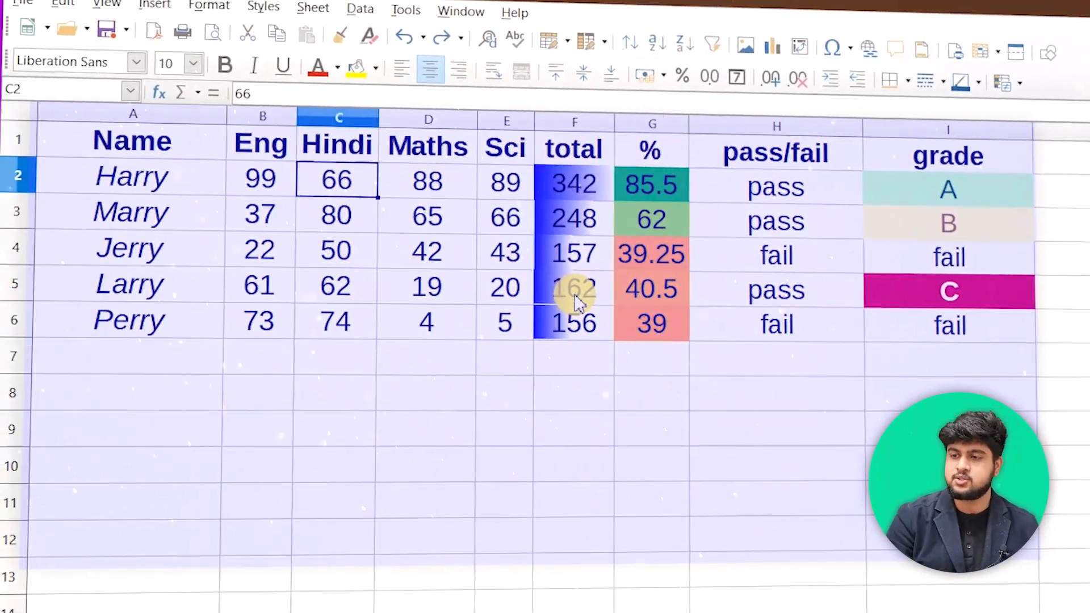
Change the data bars for totals F2:F6 to the solid Color fill and display only the bars without numbers.
drag(570, 196, 576, 291)
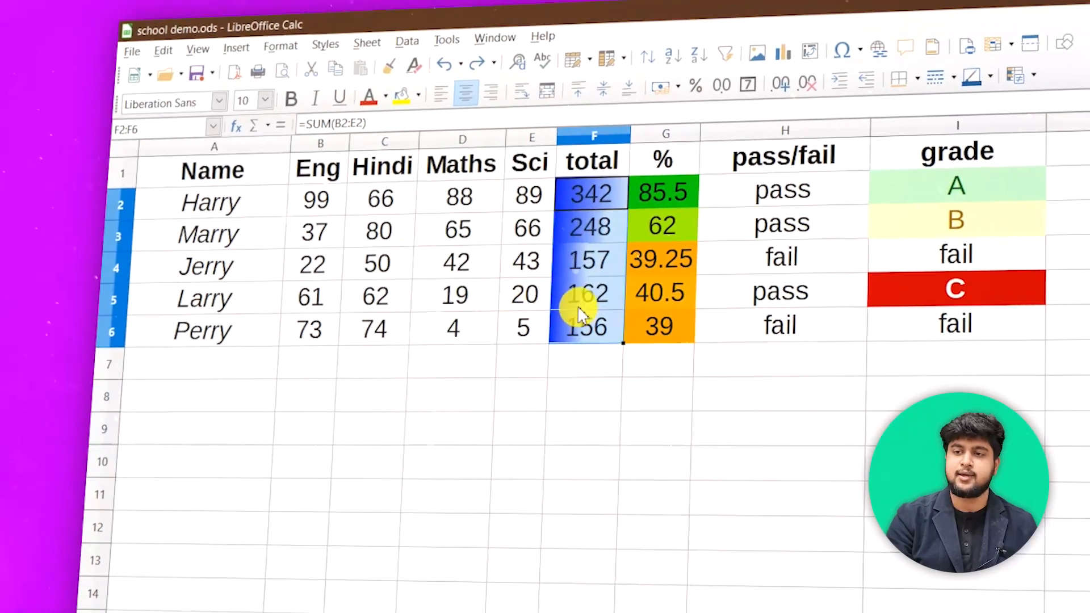
mouse_move(372, 240)
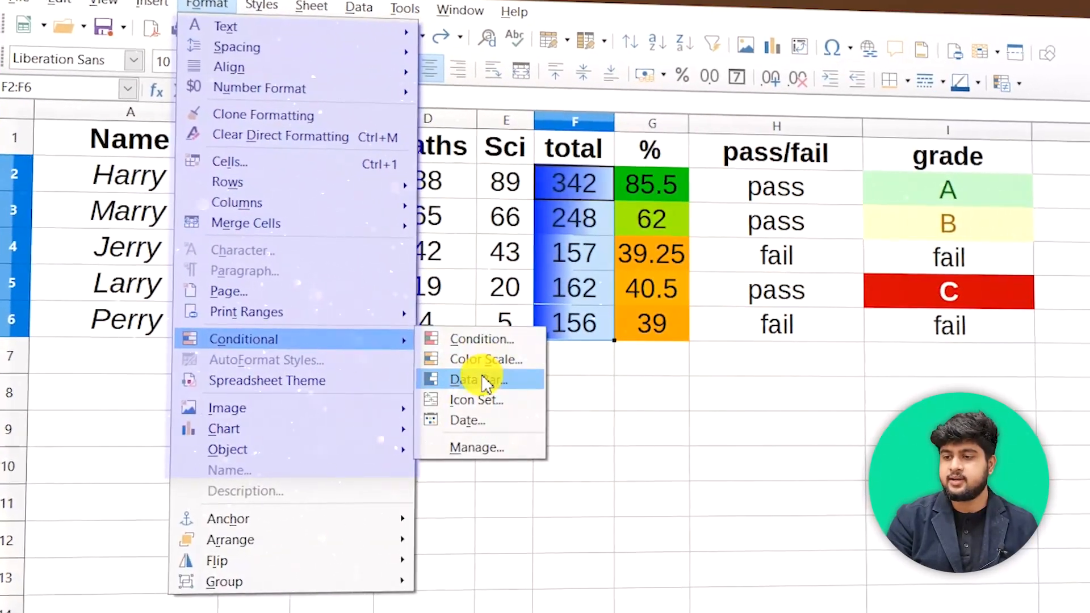
click(480, 380)
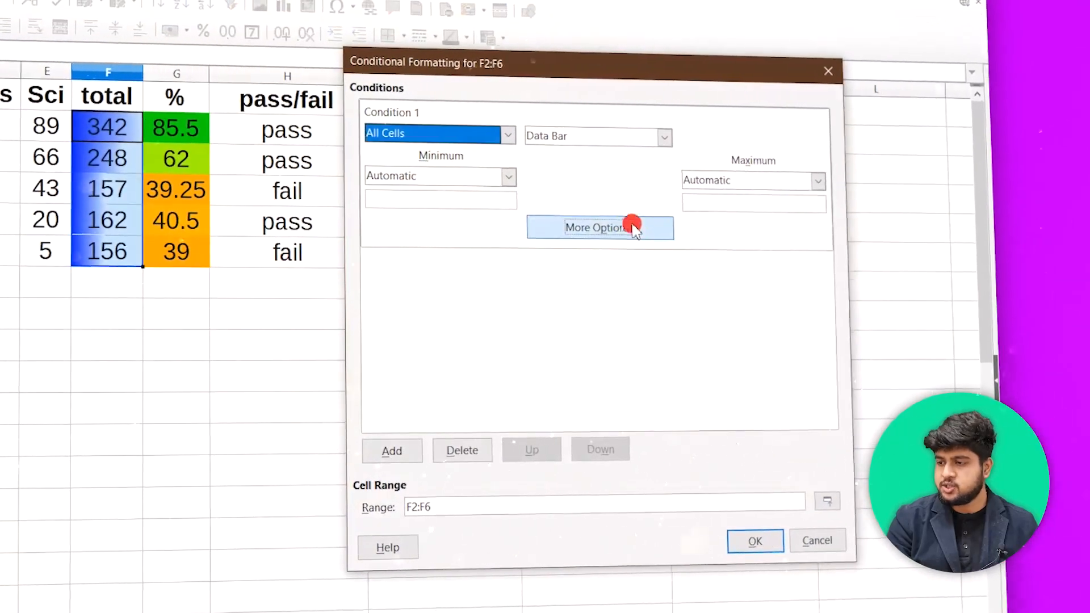
click(634, 228)
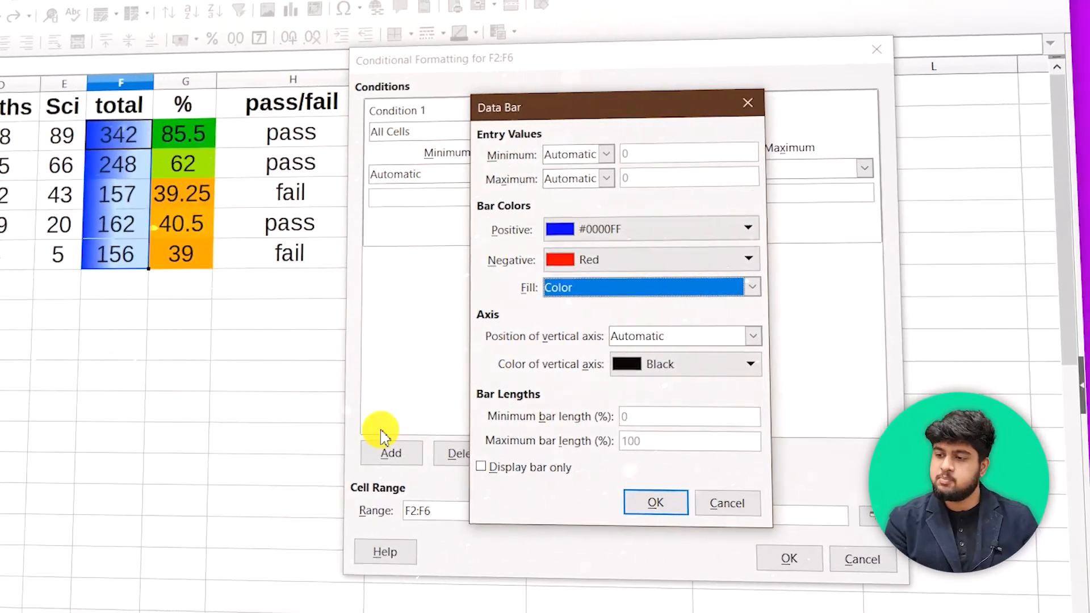
click(498, 467)
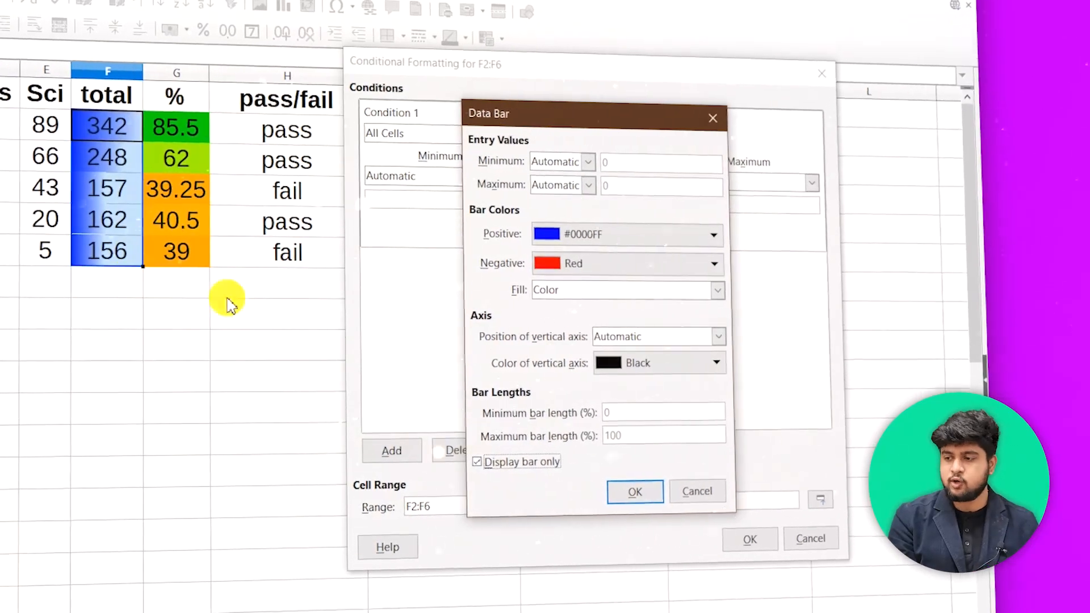
click(634, 491)
click(762, 543)
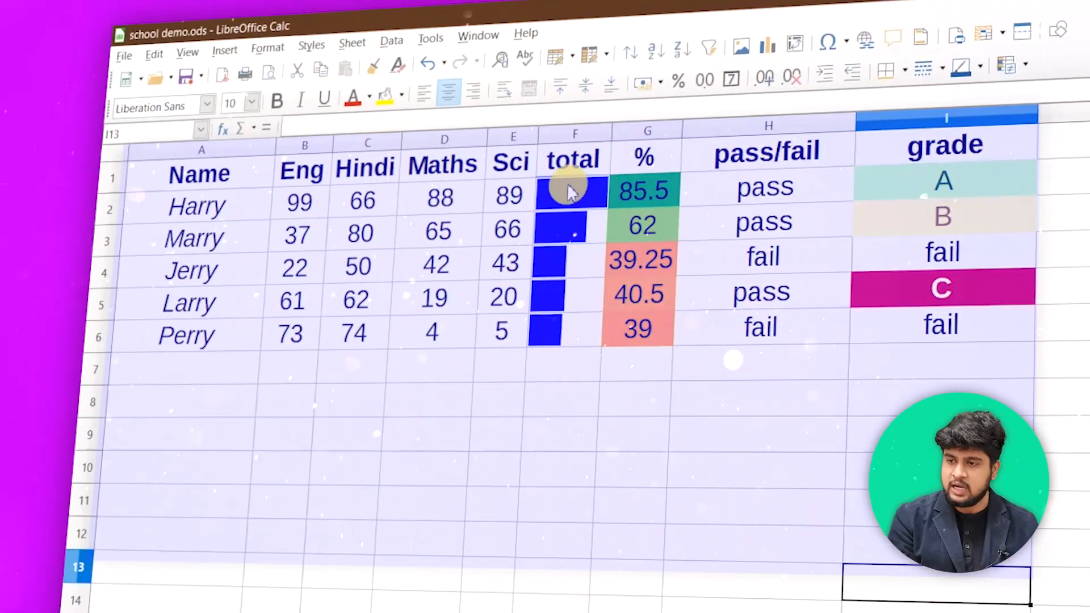
drag(565, 190, 539, 329)
click(545, 364)
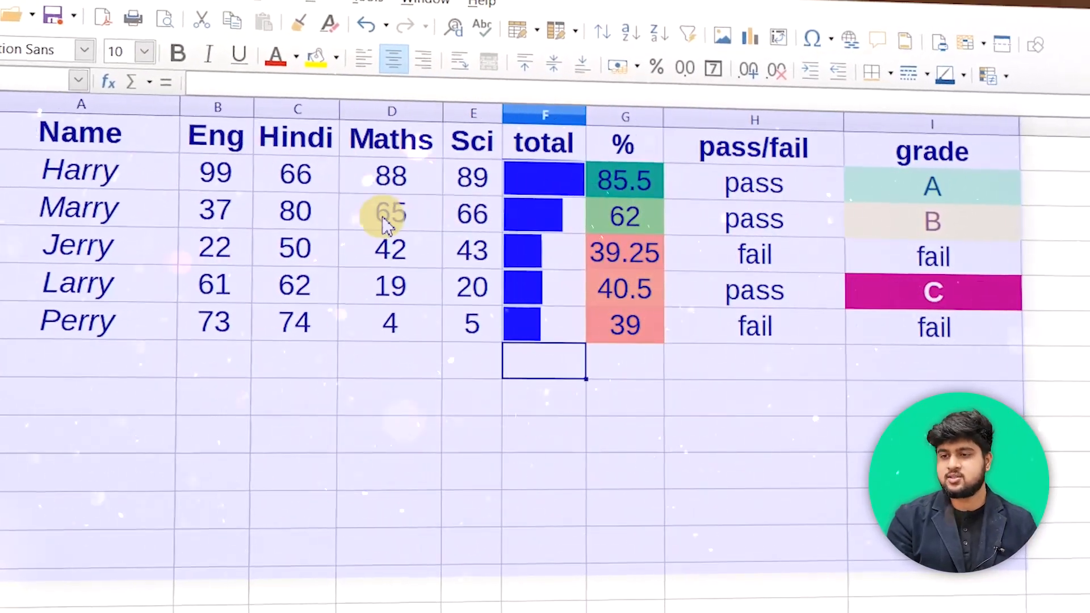
Try an English mark of 99 in cell B3 to test the total's data bar, and undo the entry.
click(300, 219)
click(227, 218)
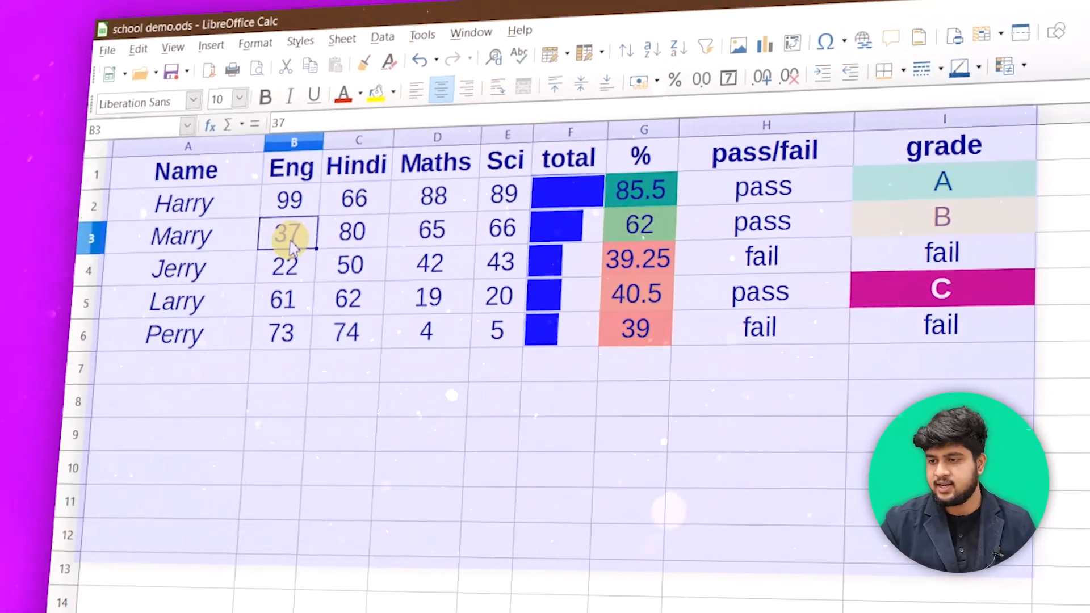
text(99)
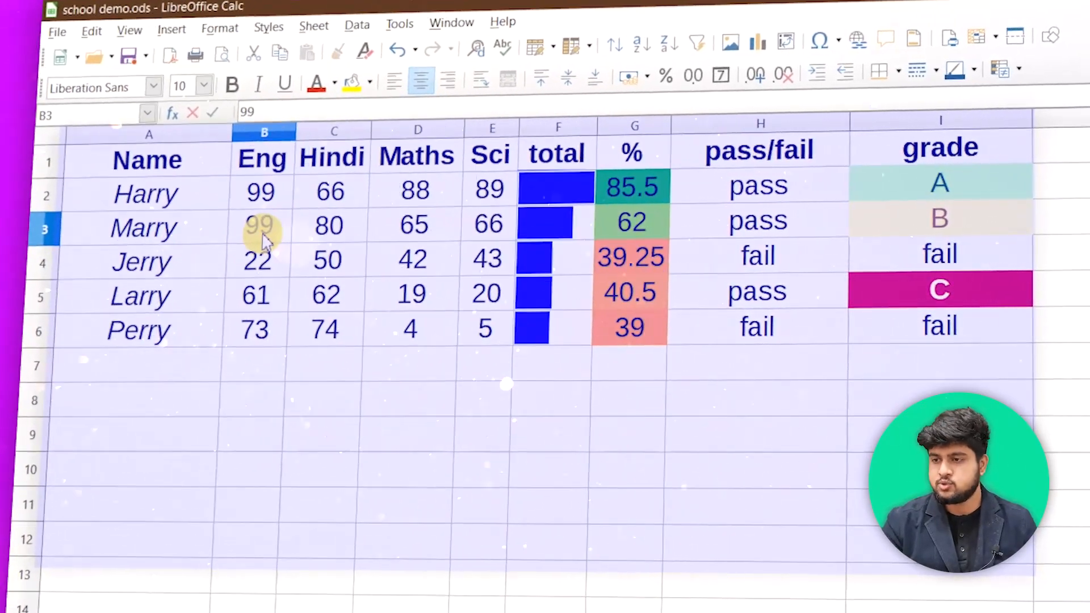
key(Return)
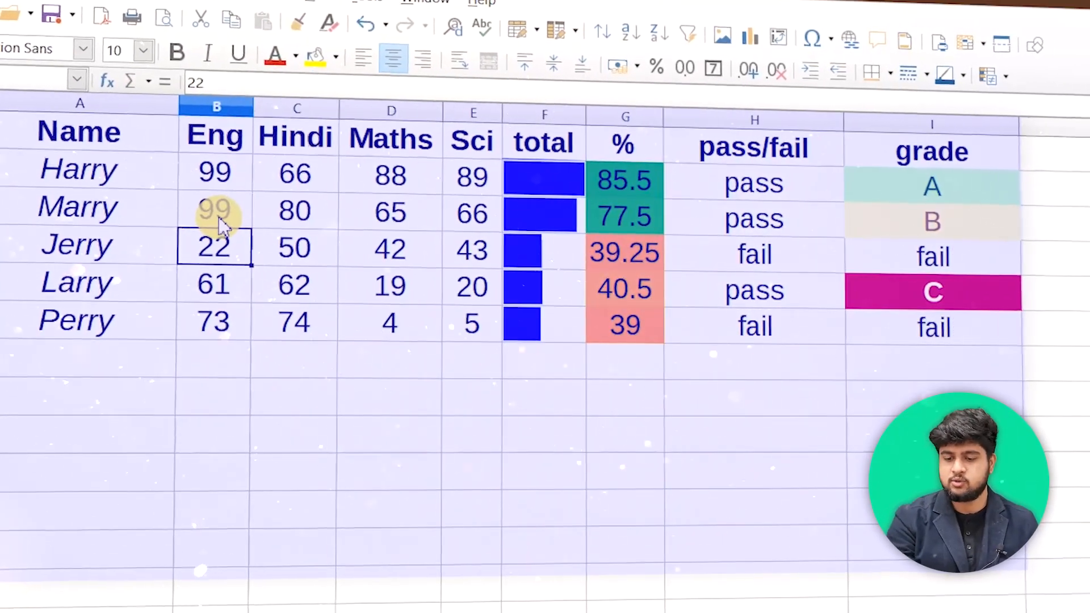
key(ctrl+z)
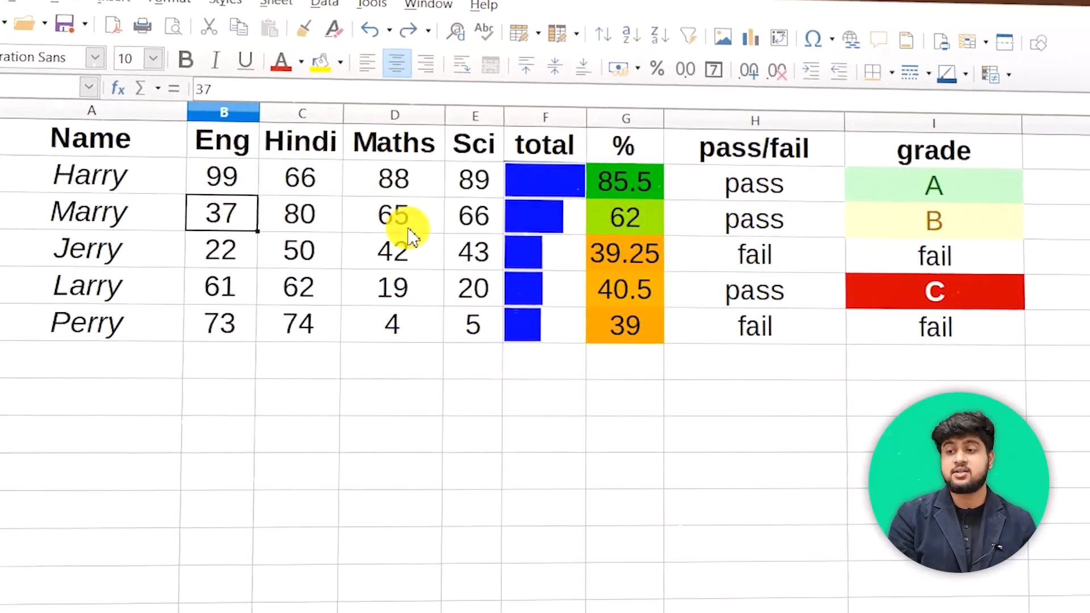
Turn off the bar-only display for the totals F2:F6 so the numbers show with the data bars.
drag(562, 188, 528, 321)
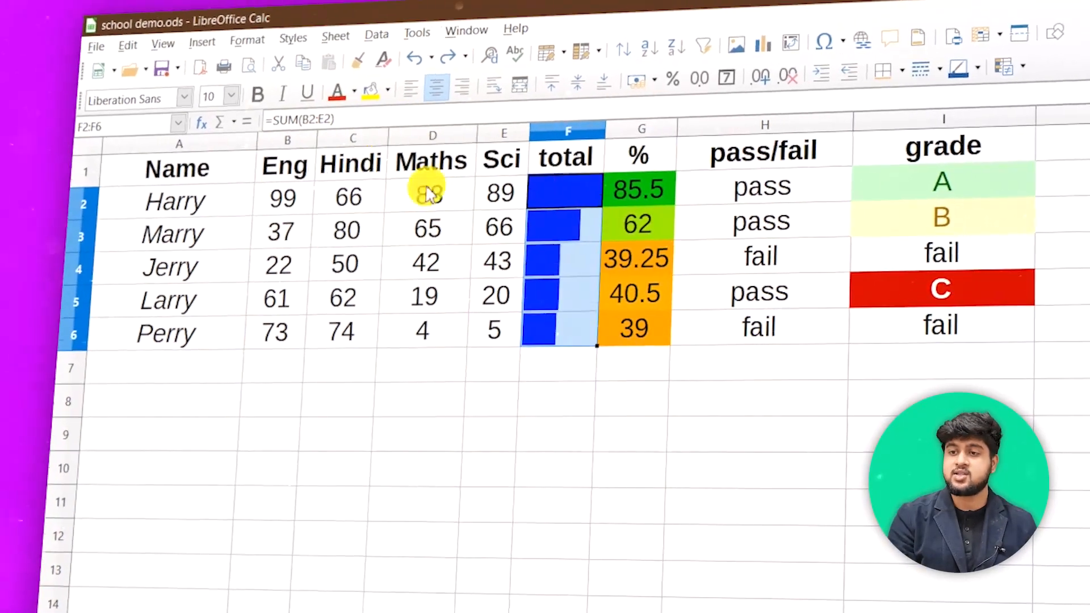
click(272, 48)
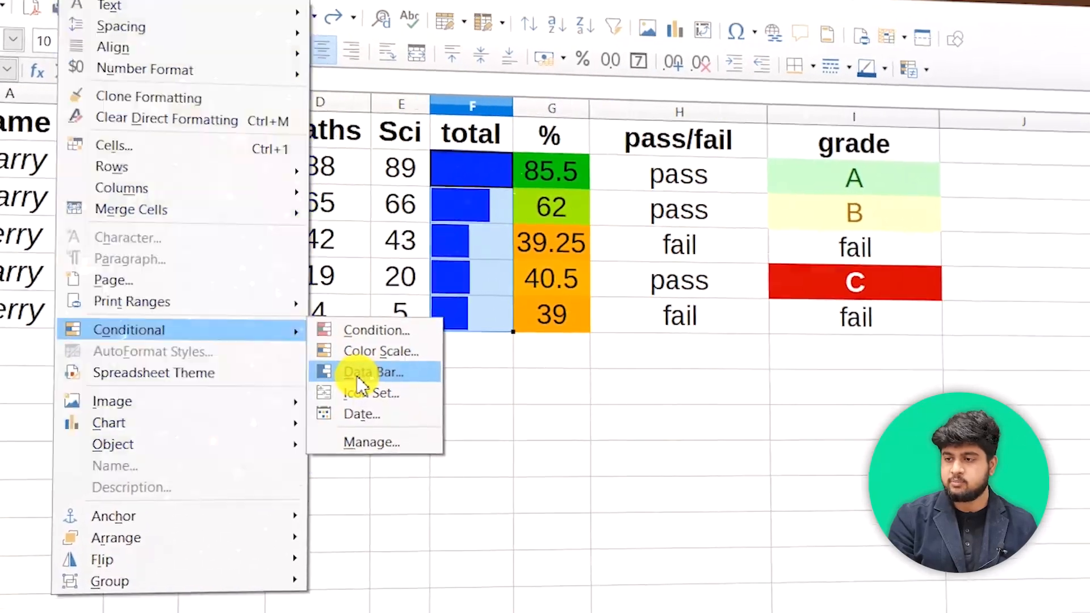
click(445, 384)
click(466, 231)
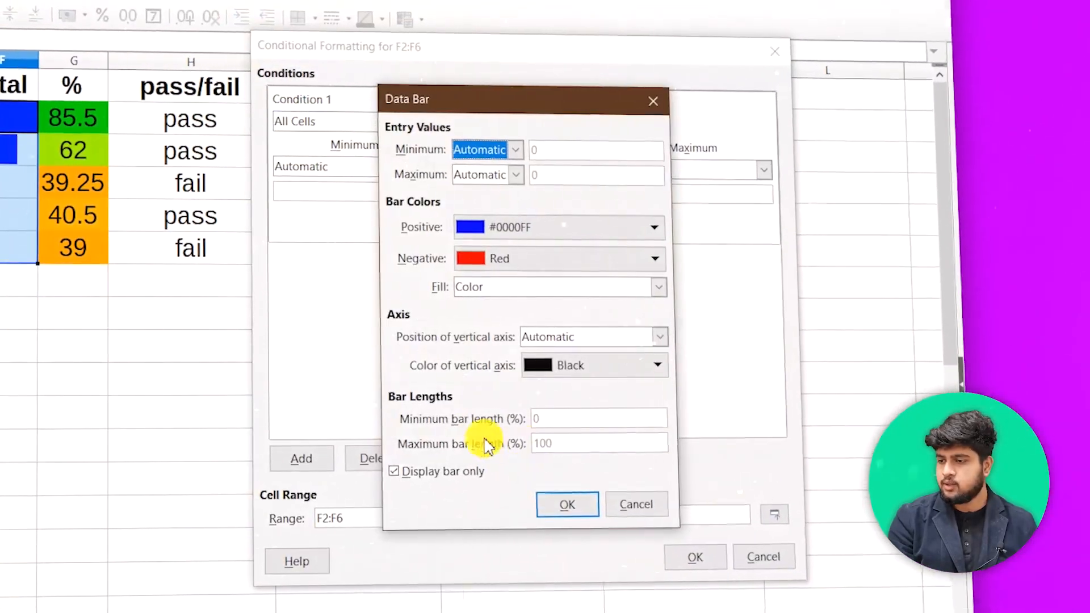
click(426, 472)
click(584, 514)
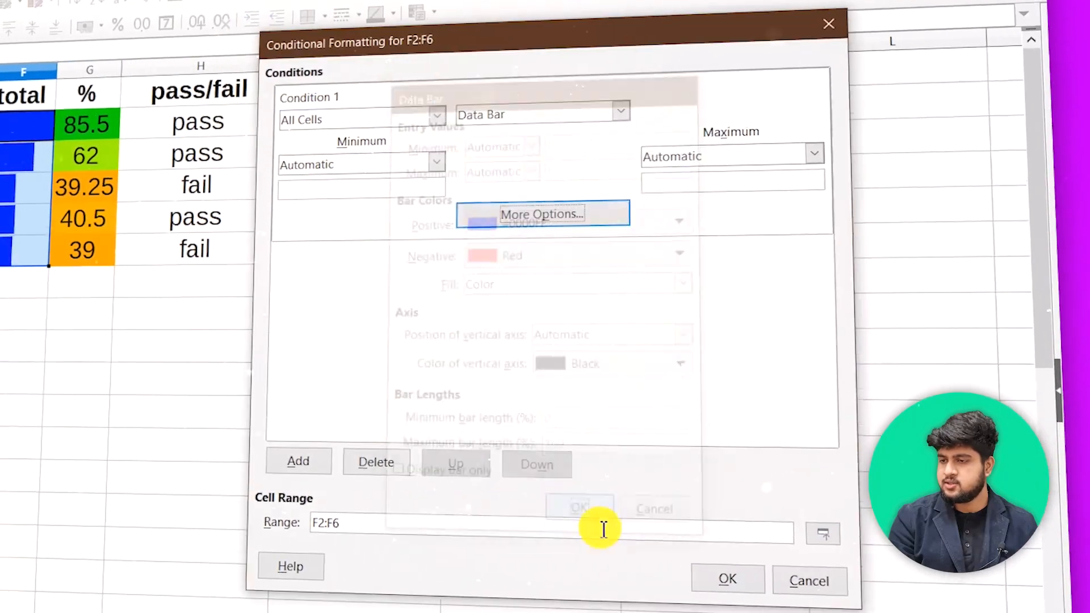
click(722, 587)
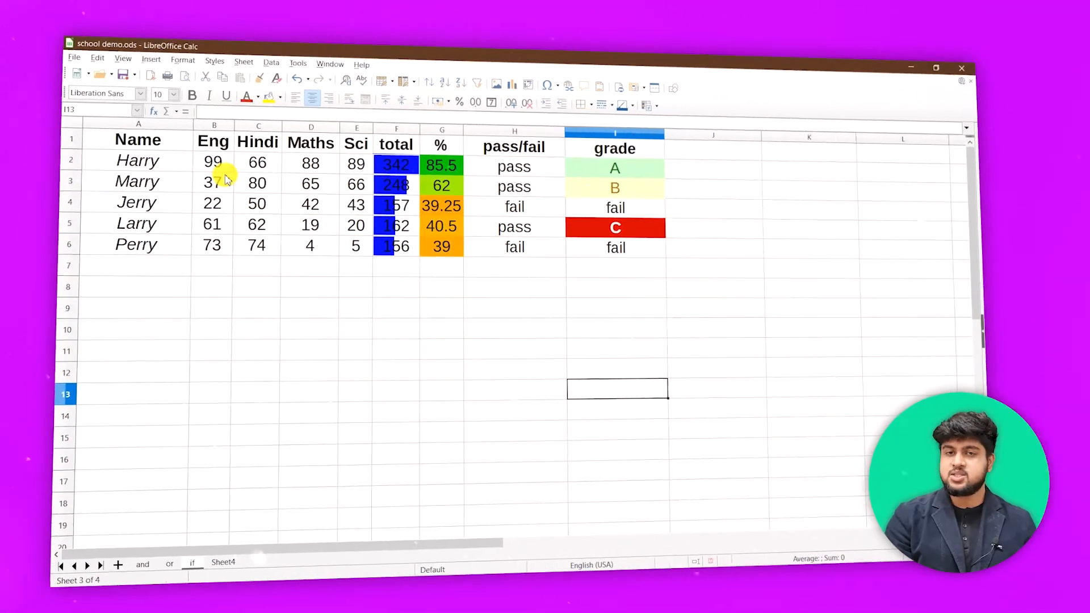
click(515, 284)
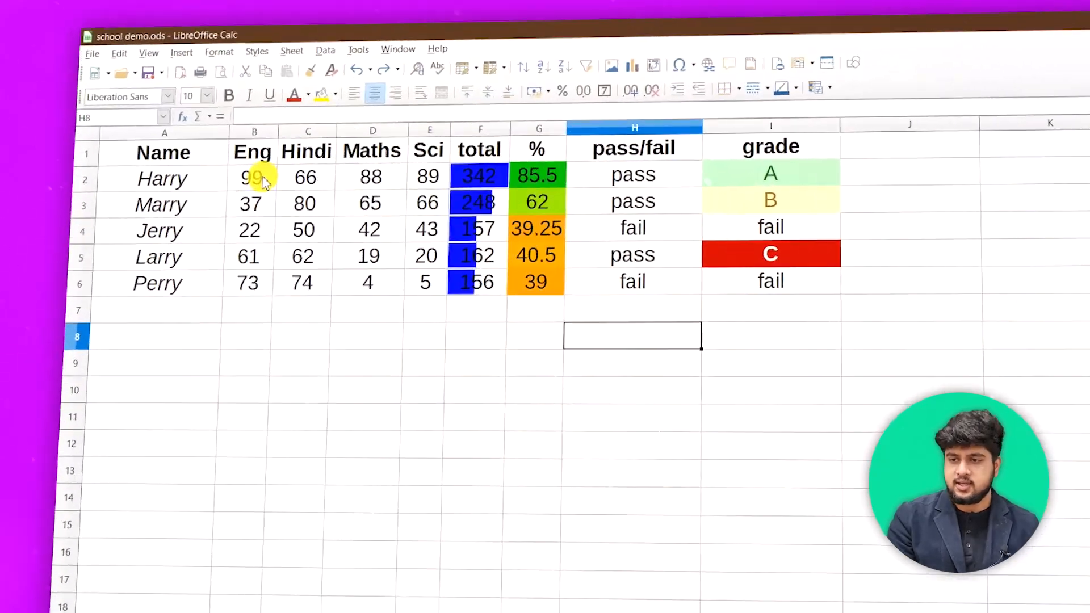
Start an Icon Set rule for the English marks B2:B6, trying 3 Traffic Lights 1 and 4 Circles Red to Black.
drag(247, 176, 235, 248)
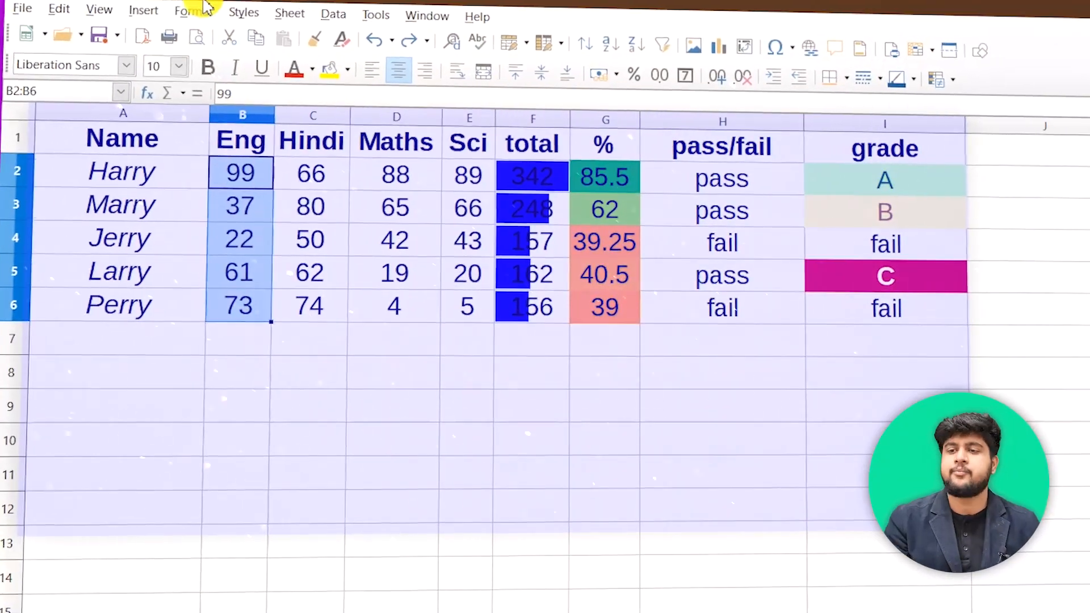
click(207, 6)
mouse_move(253, 316)
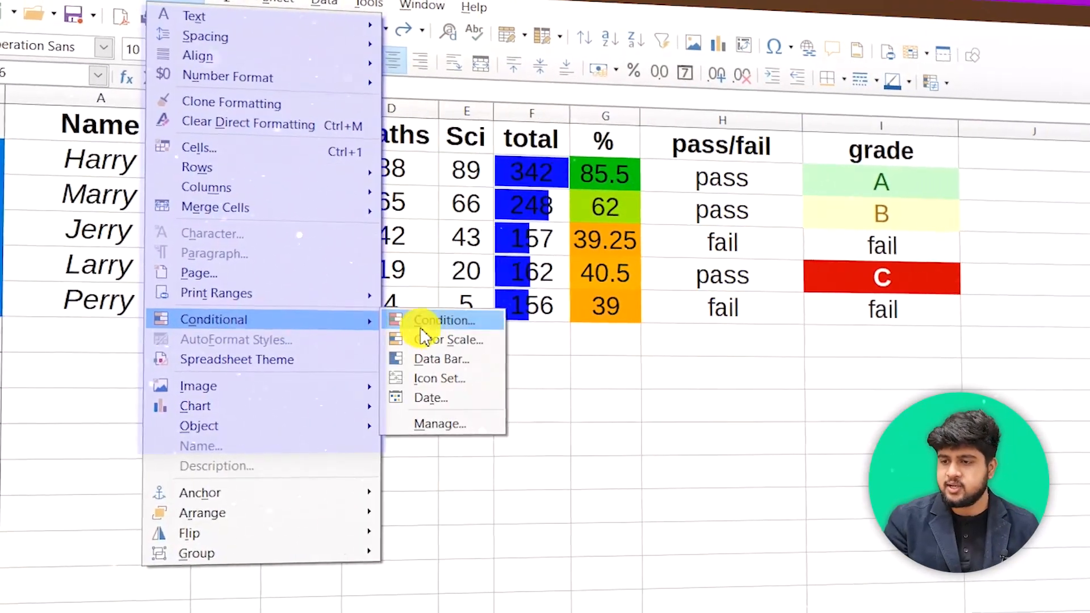
click(439, 378)
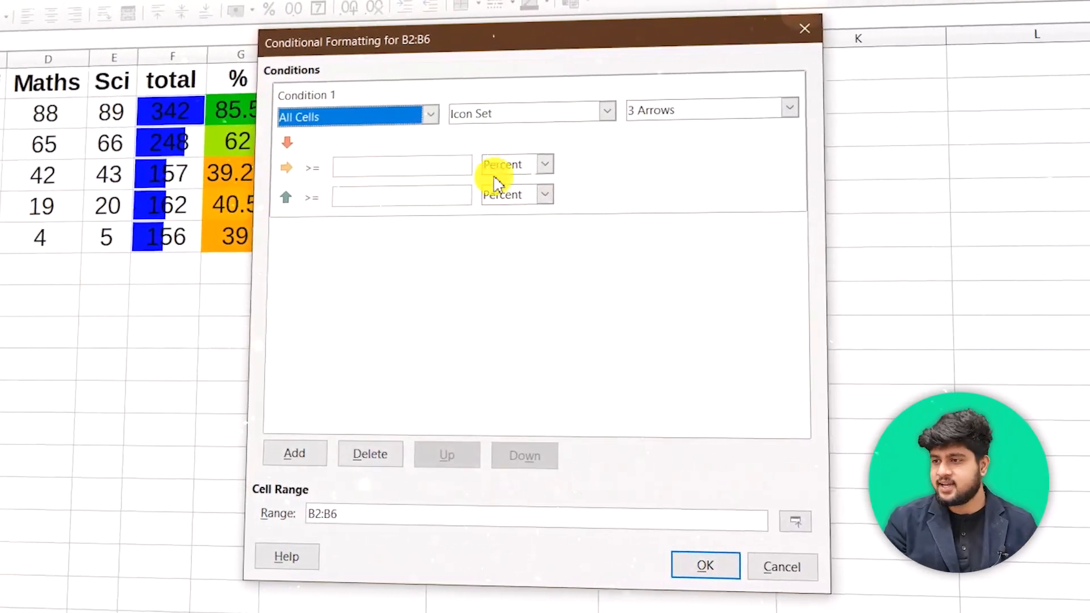
click(709, 111)
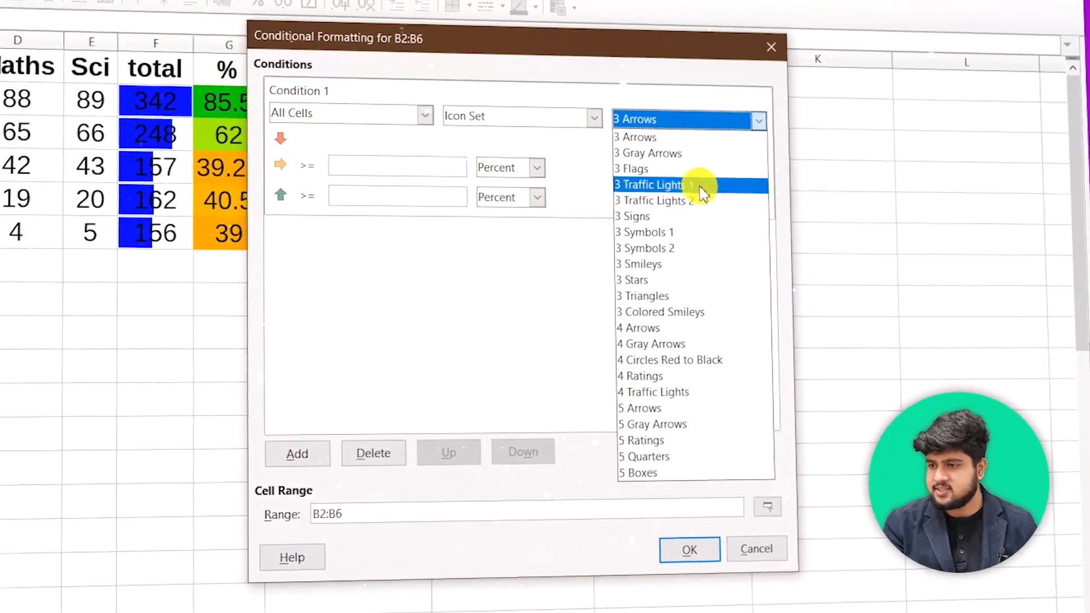
click(701, 185)
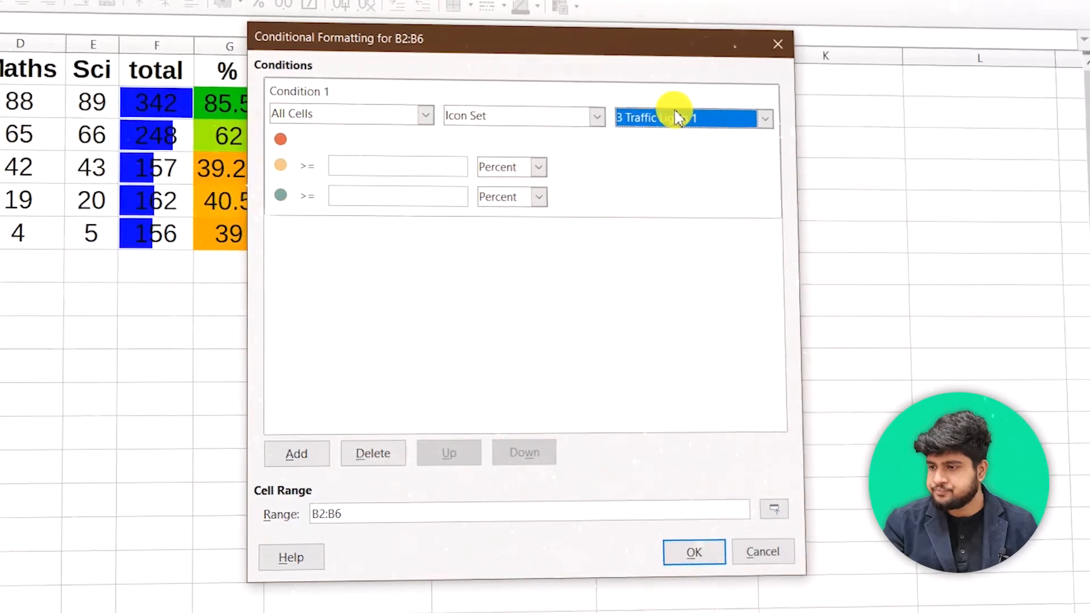
click(674, 118)
click(673, 361)
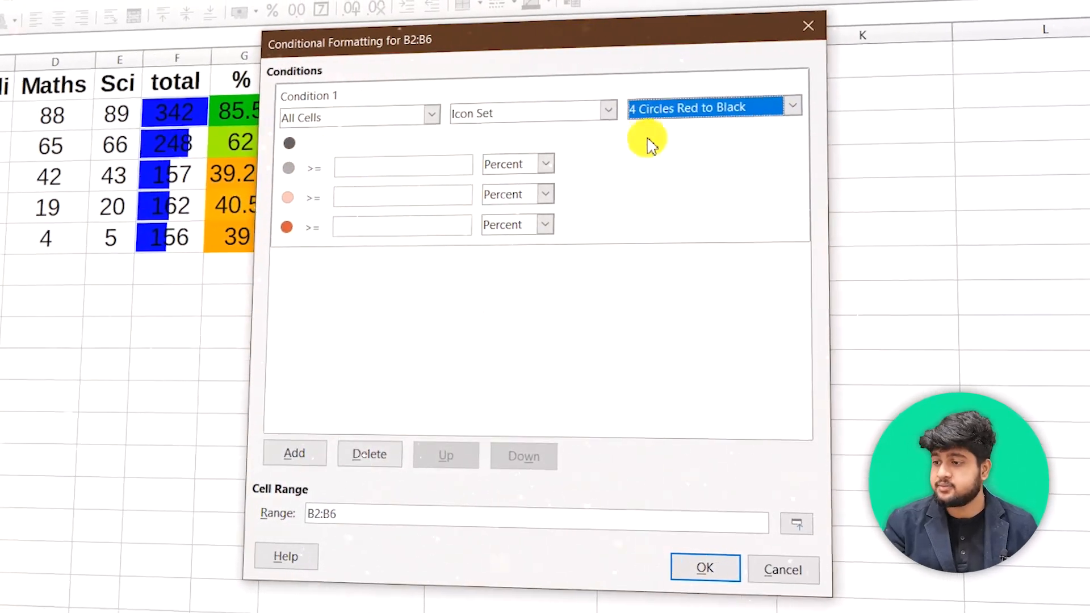
Switch the icon set to 5 Quarters, with Value thresholds and 90 for the full circle.
click(668, 107)
click(681, 447)
click(778, 113)
click(673, 454)
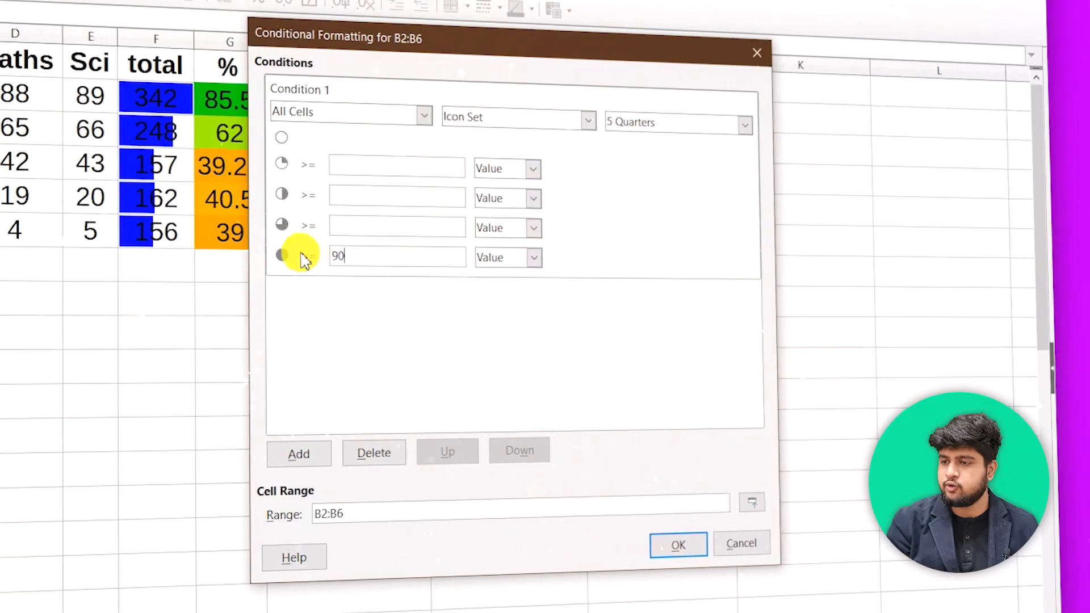
Set the remaining 5 Quarters thresholds to 70, 50 and 30 and apply the rule to B2:B6.
click(361, 230)
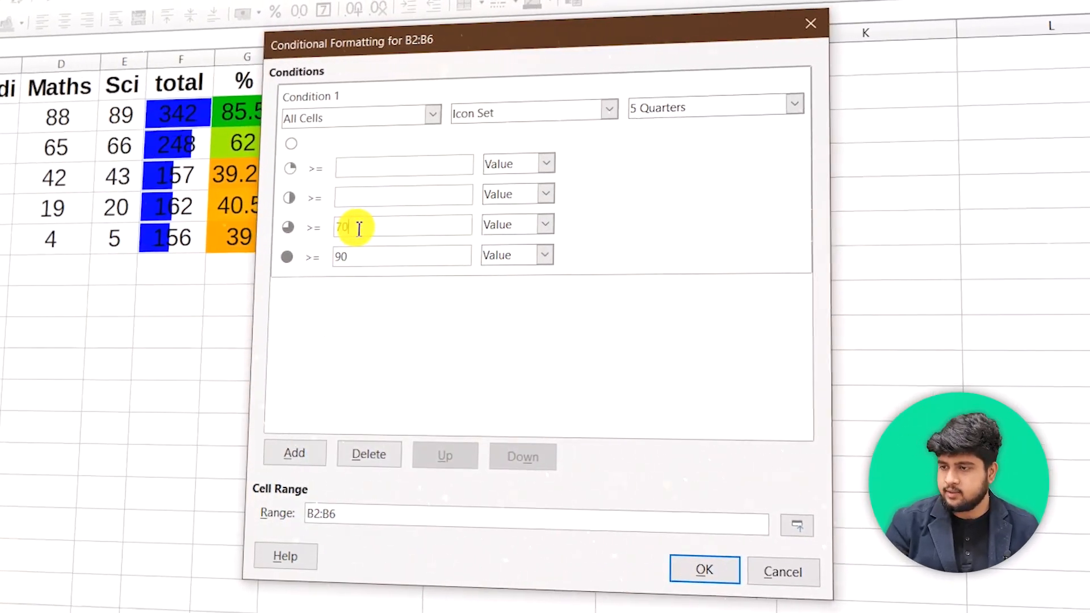
text(50)
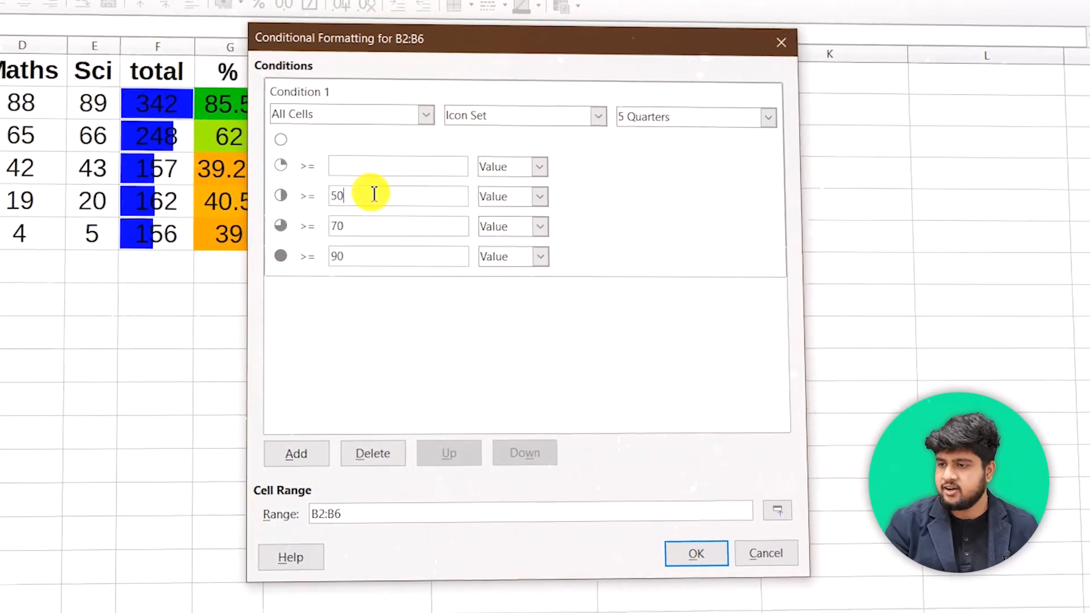
click(390, 166)
text(30)
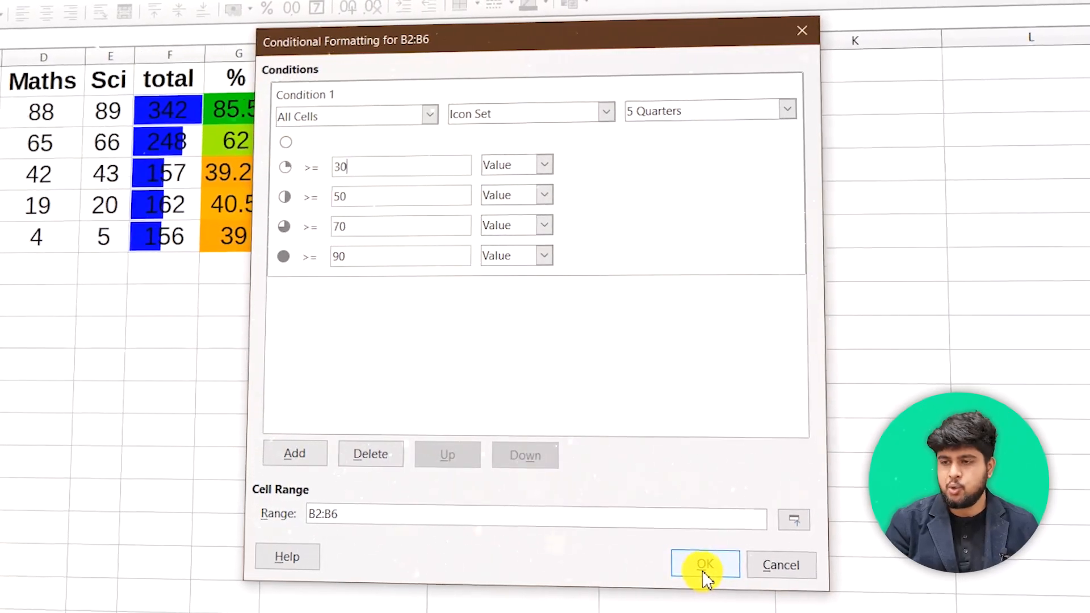
click(703, 567)
Widen the Eng column B to separate the quarter icons from the marks.
drag(289, 173, 273, 326)
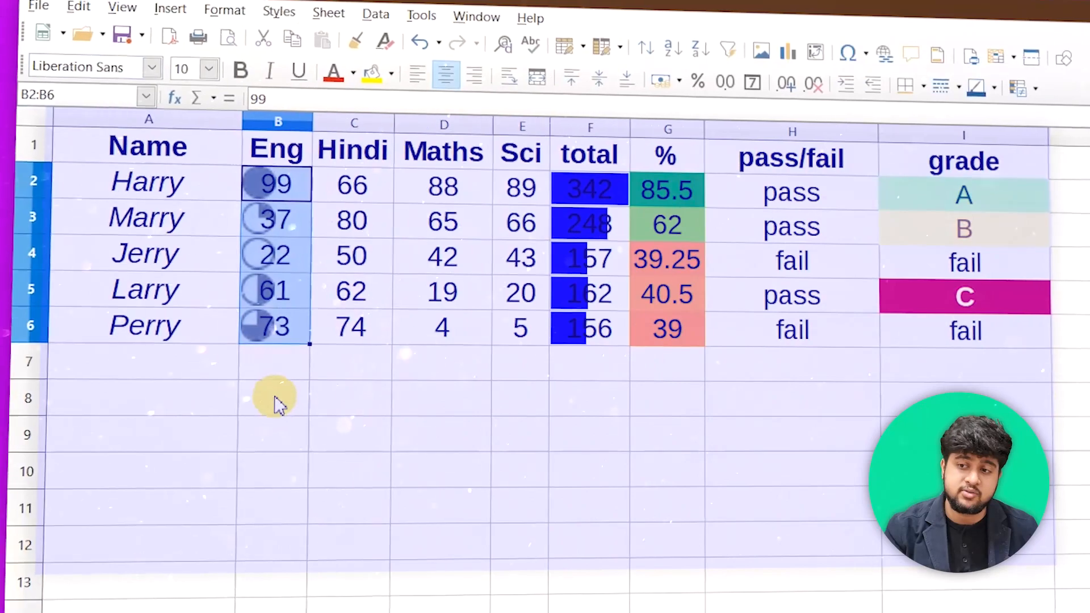
click(277, 404)
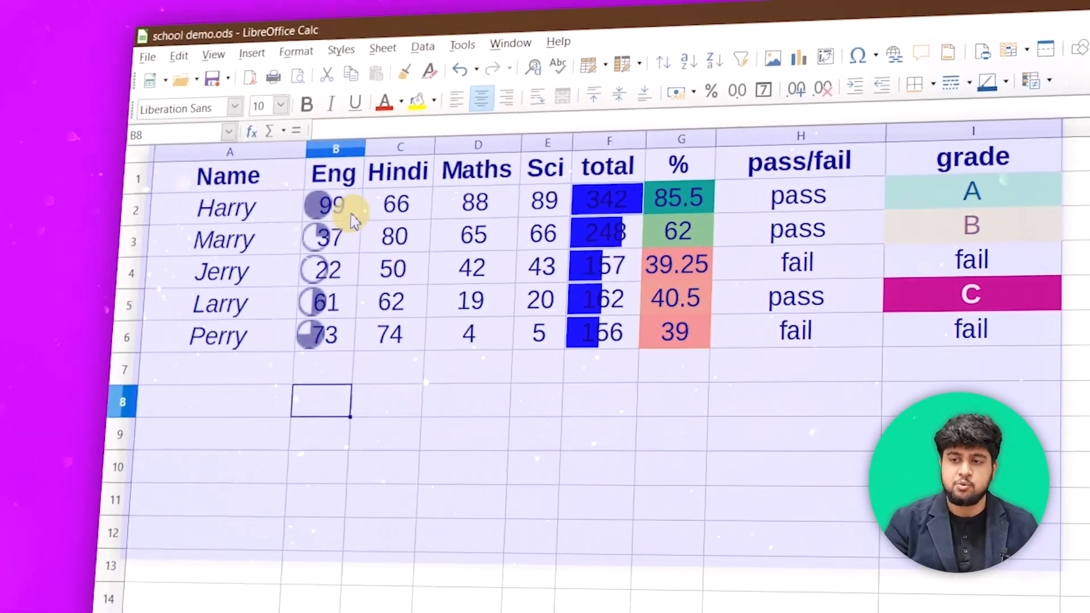
click(349, 214)
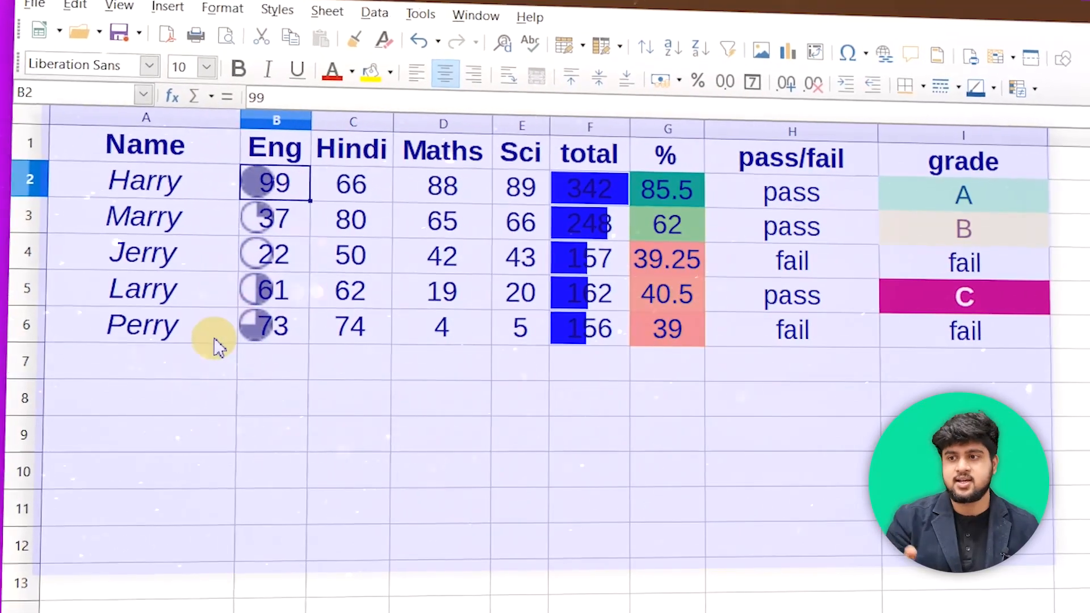
click(349, 361)
drag(315, 129, 416, 134)
click(386, 369)
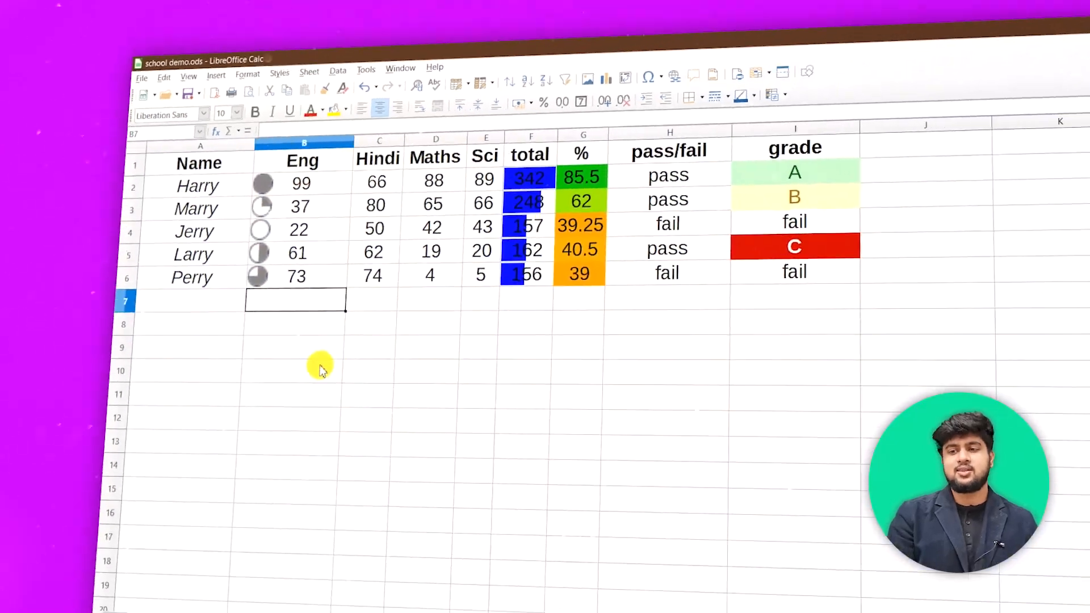
click(355, 466)
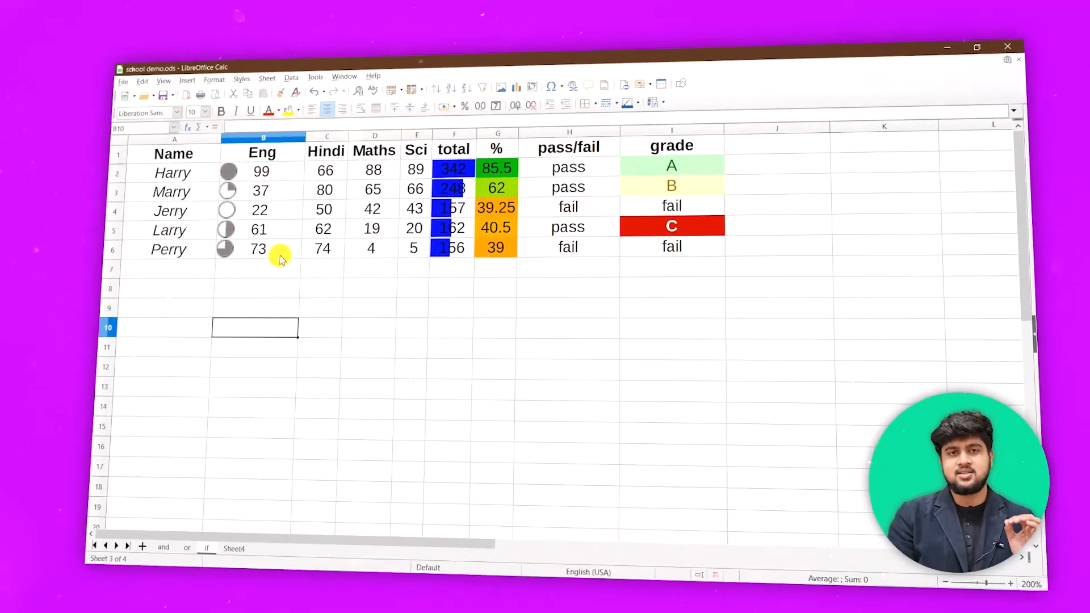